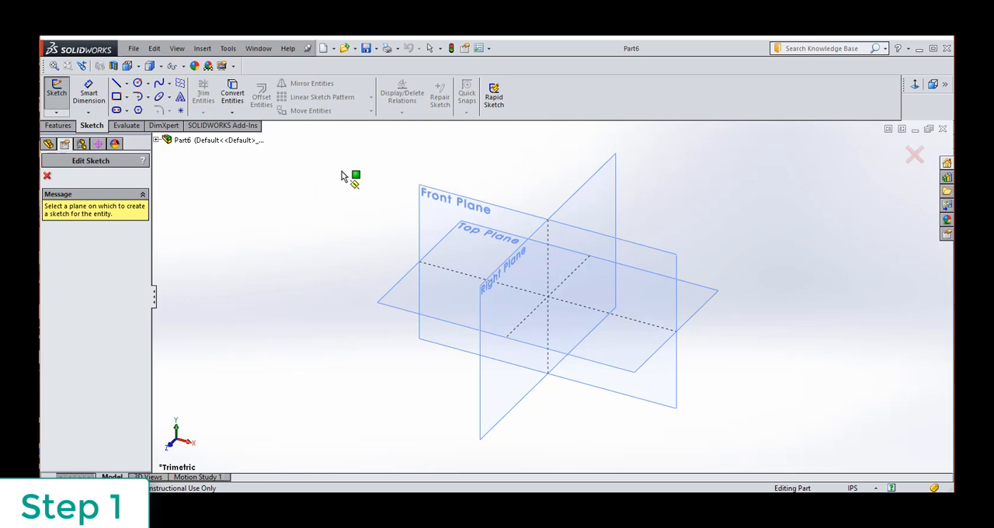
Sketch a corner rectangle about 3.30 in wide and 3.56 in high around the origin on the Front Plane.
{"action": "left_click", "coordinate": [433, 193]}
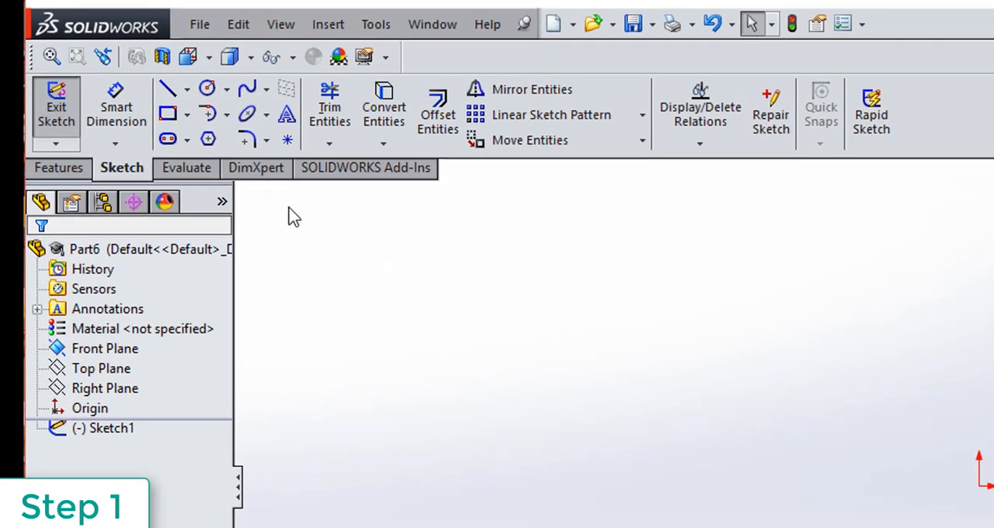
{"action": "left_click", "coordinate": [188, 118]}
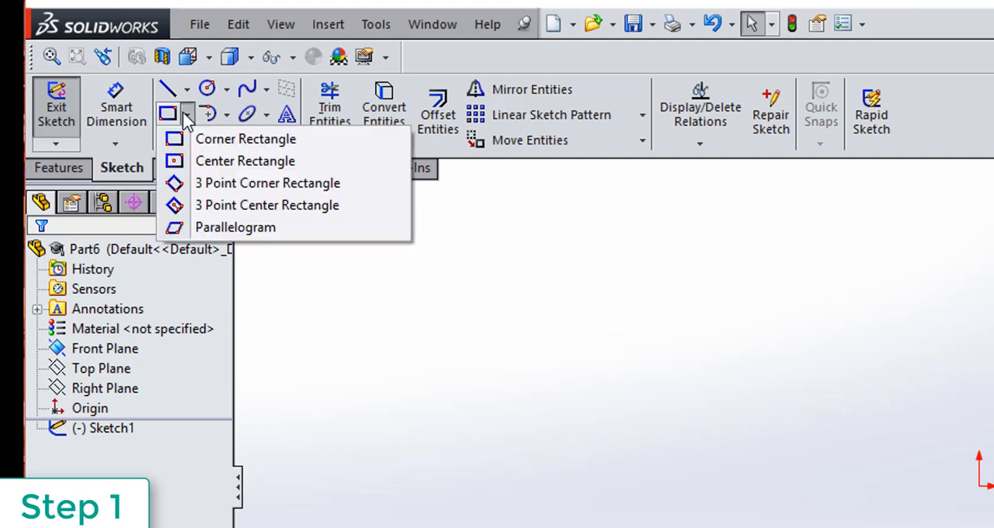
{"action": "left_click", "coordinate": [218, 145]}
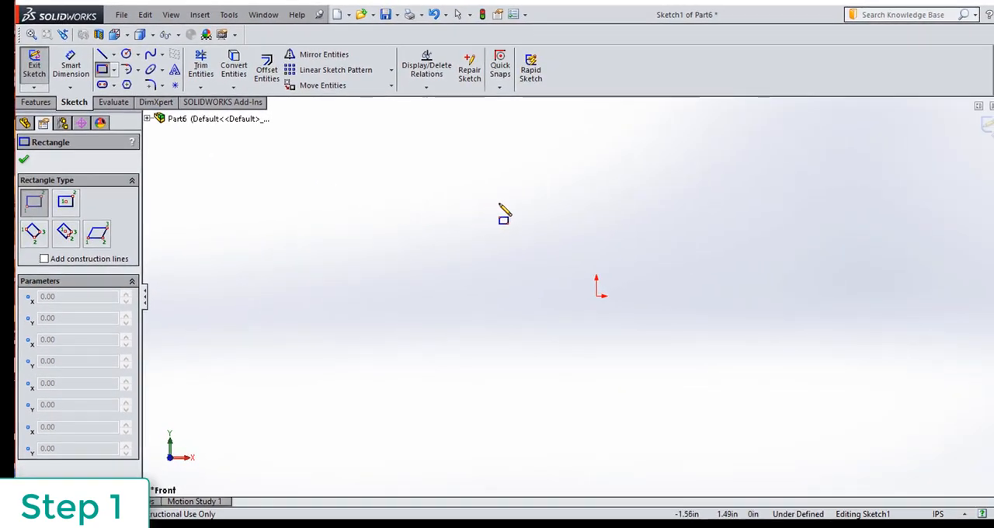
{"action": "left_click_drag", "start_coordinate": [499, 203], "coordinate": [705, 394]}
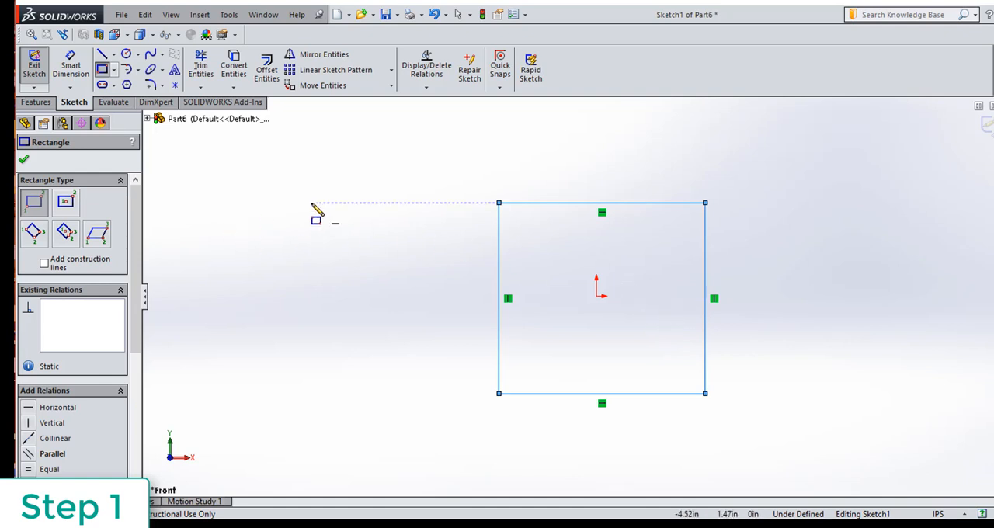
Dimension the rectangle's top edge with Smart Dimension and set its width to 3.850 in.
{"action": "left_click", "coordinate": [75, 66]}
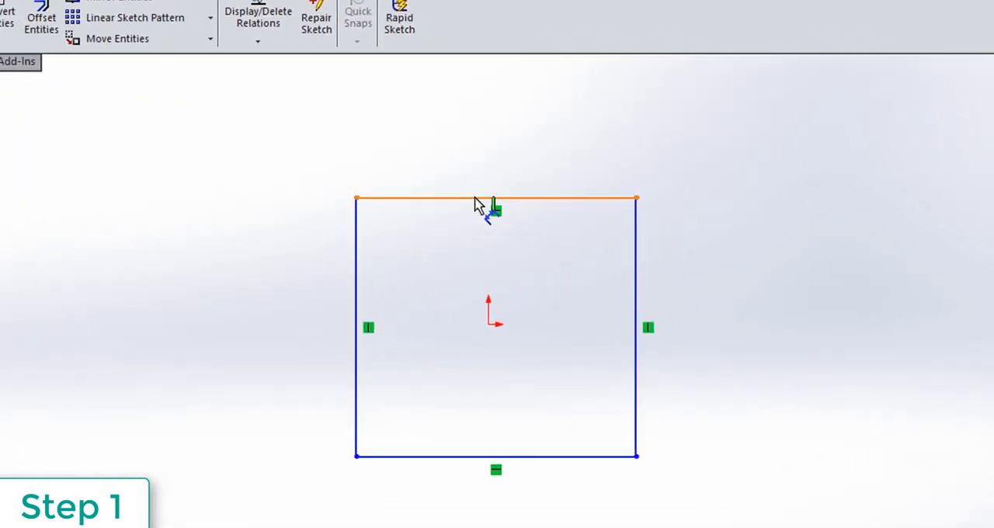
{"action": "left_click", "coordinate": [477, 198]}
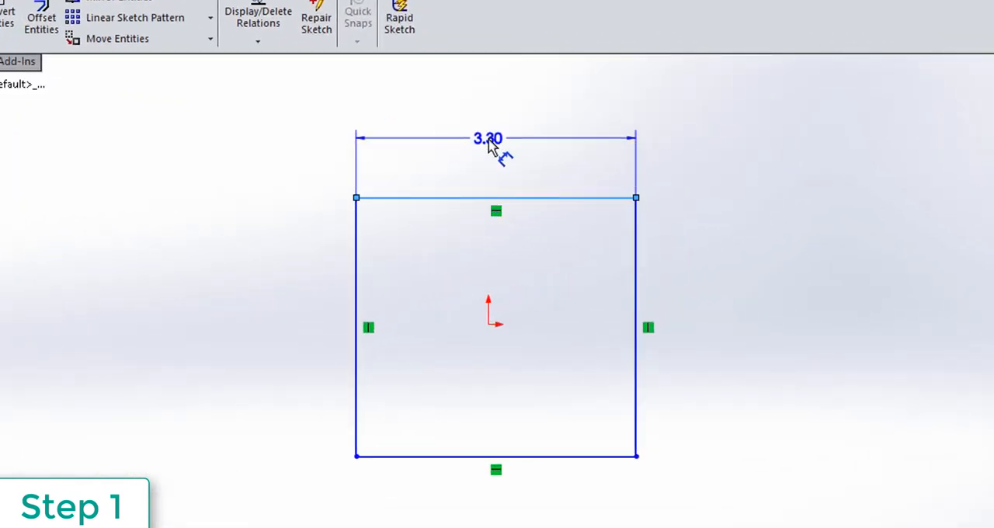
{"action": "left_click", "coordinate": [487, 148]}
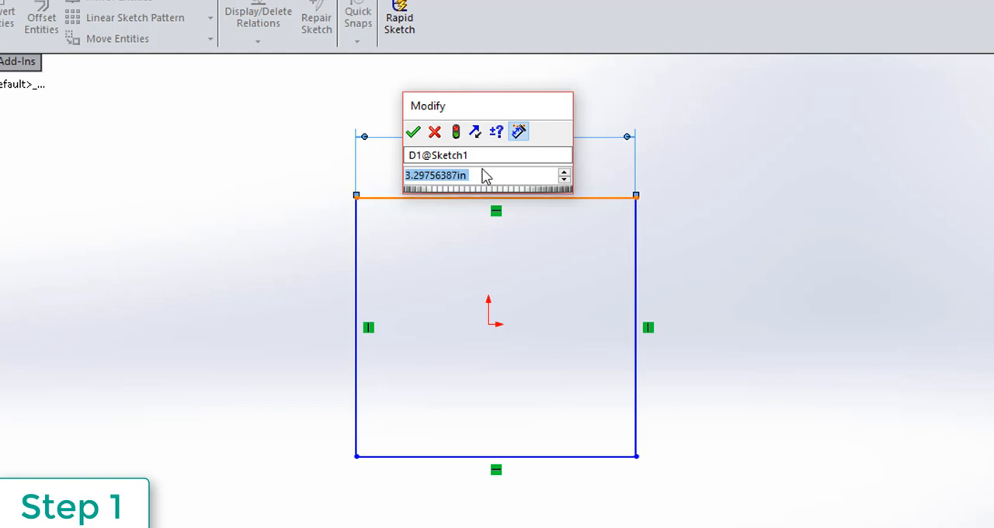
{"action": "type", "text": "3"}
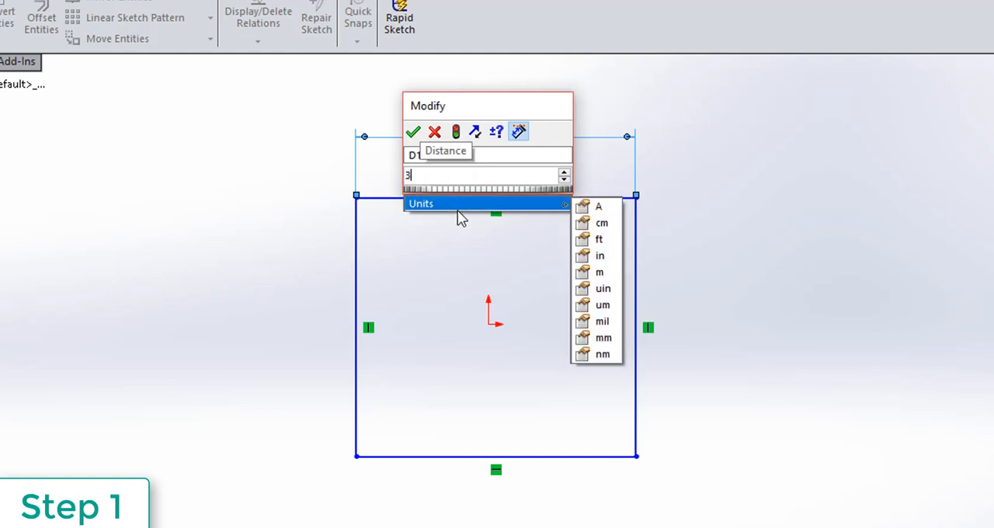
{"action": "type", "text": ".850"}
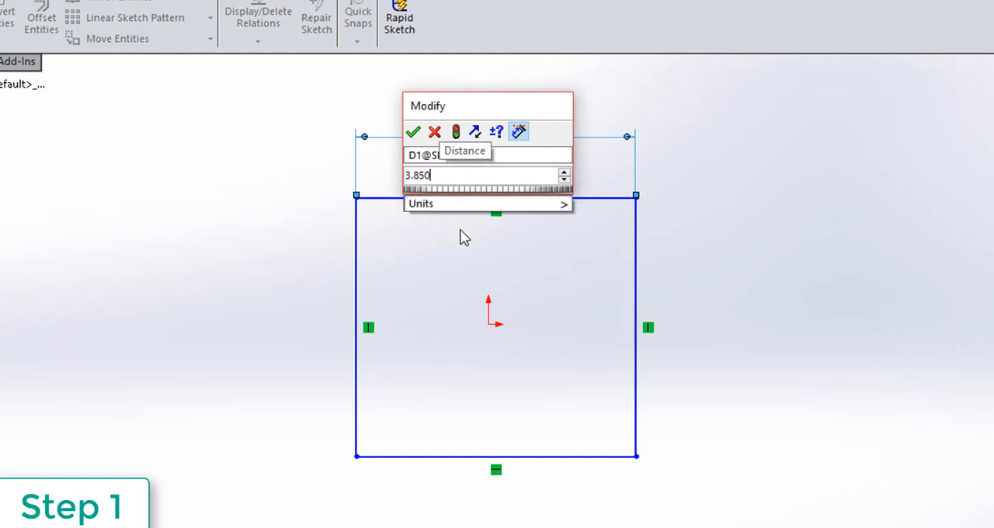
{"action": "key", "text": "Return"}
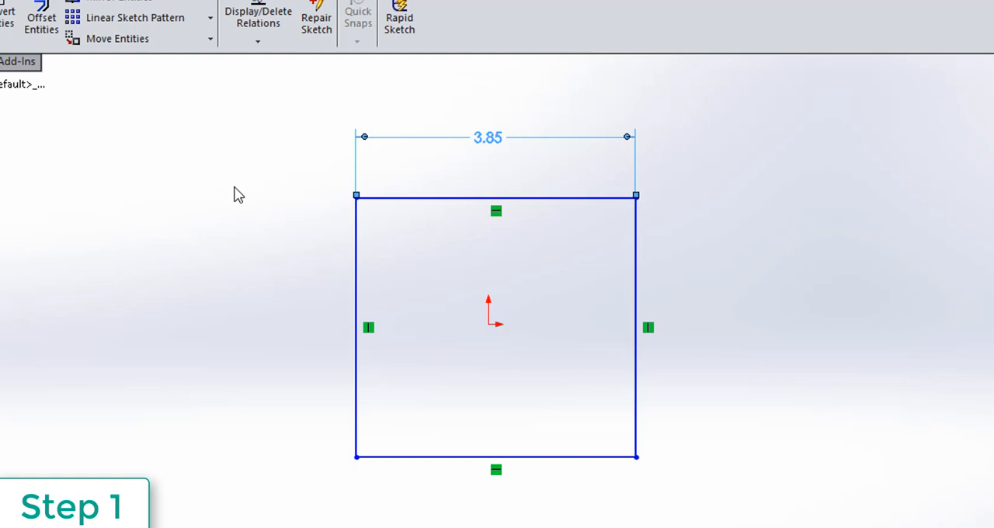
Dimension the rectangle's left edge and set its height to 5.25 in.
{"action": "left_click", "coordinate": [355, 288]}
{"action": "left_click", "coordinate": [283, 310]}
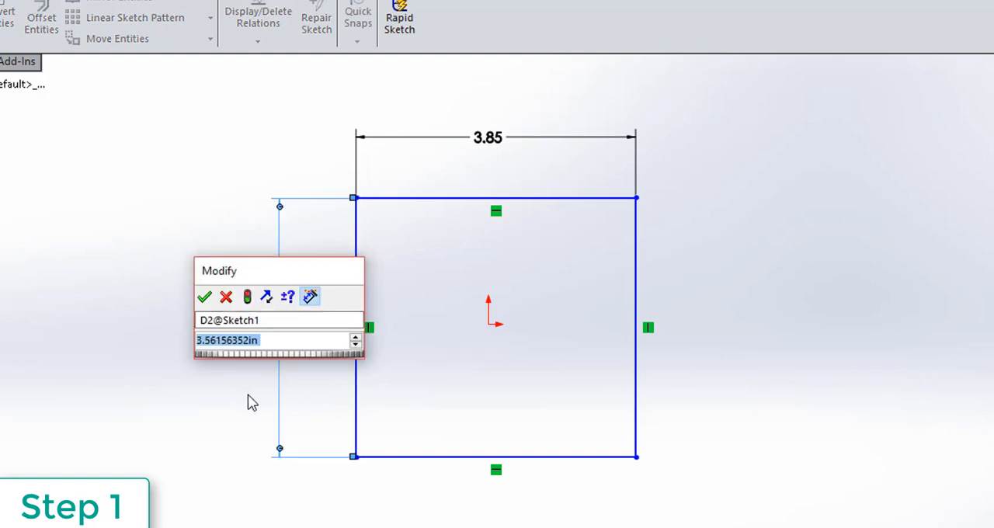
{"action": "type", "text": "5.25"}
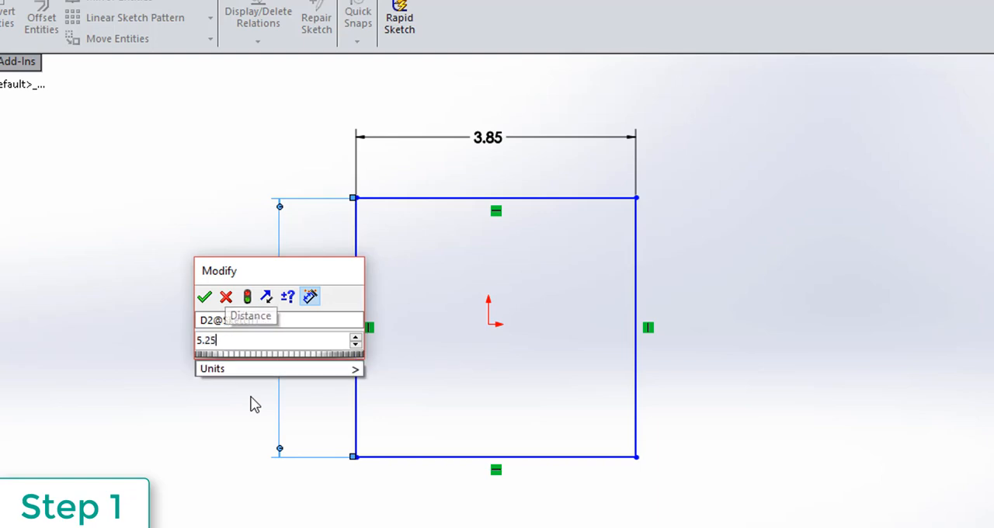
{"action": "key", "text": "Return"}
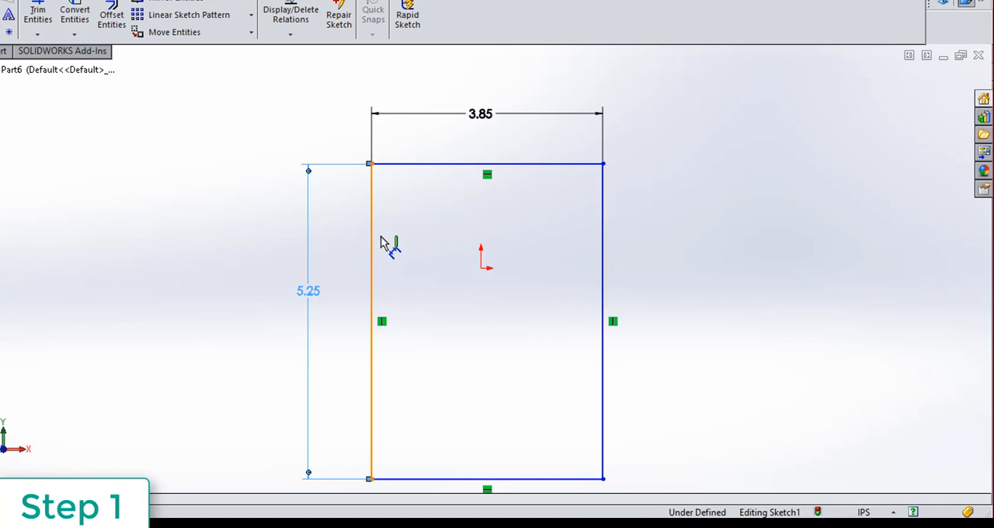
Dimension the horizontal distance from the rectangle's left edge to the origin as 3.85/2 in.
{"action": "left_click_drag", "start_coordinate": [382, 244], "coordinate": [488, 273], "text": "ctrl"}
{"action": "left_click", "coordinate": [482, 269]}
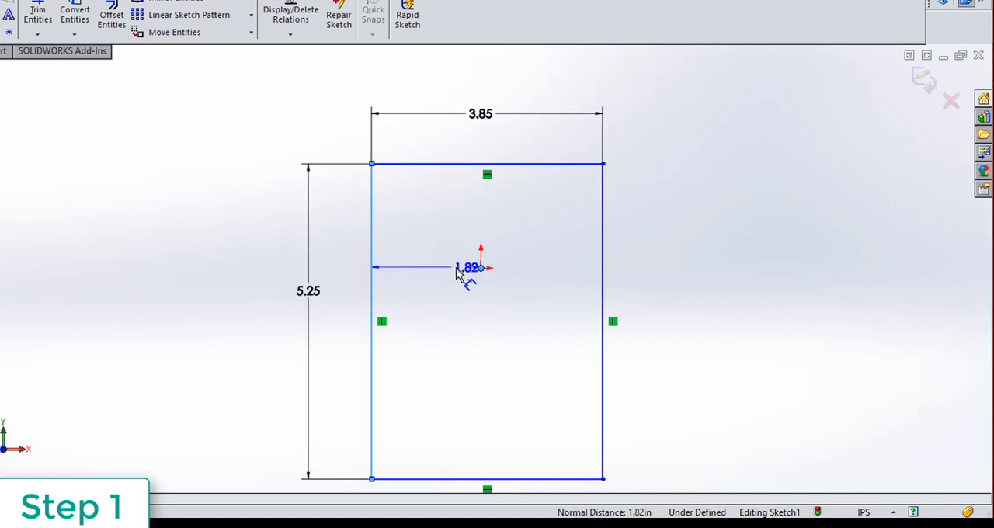
{"action": "left_click", "coordinate": [443, 269]}
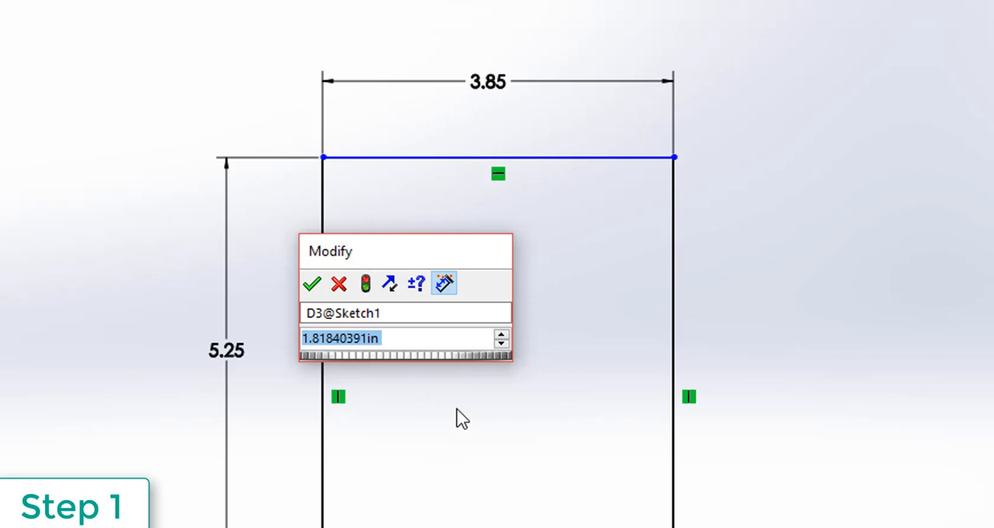
{"action": "type", "text": "3.85"}
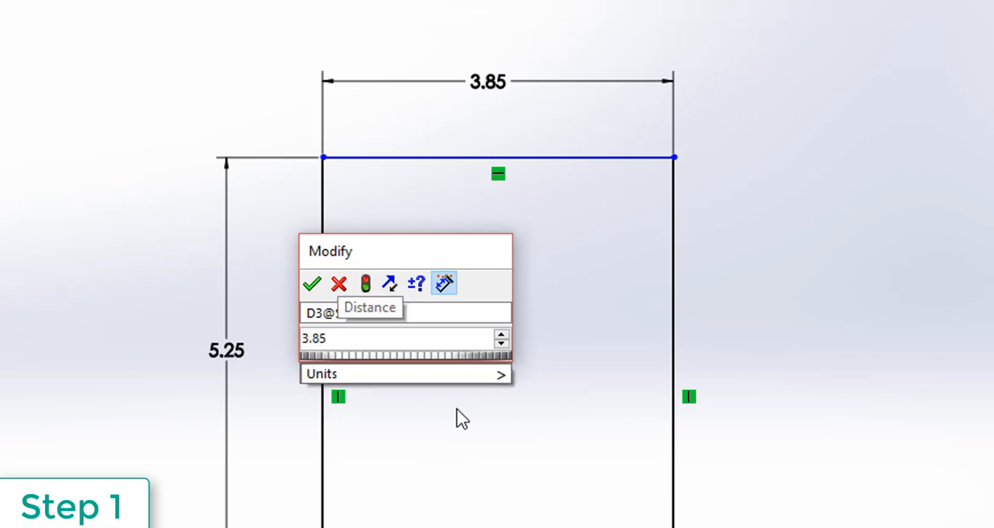
{"action": "type", "text": "/2"}
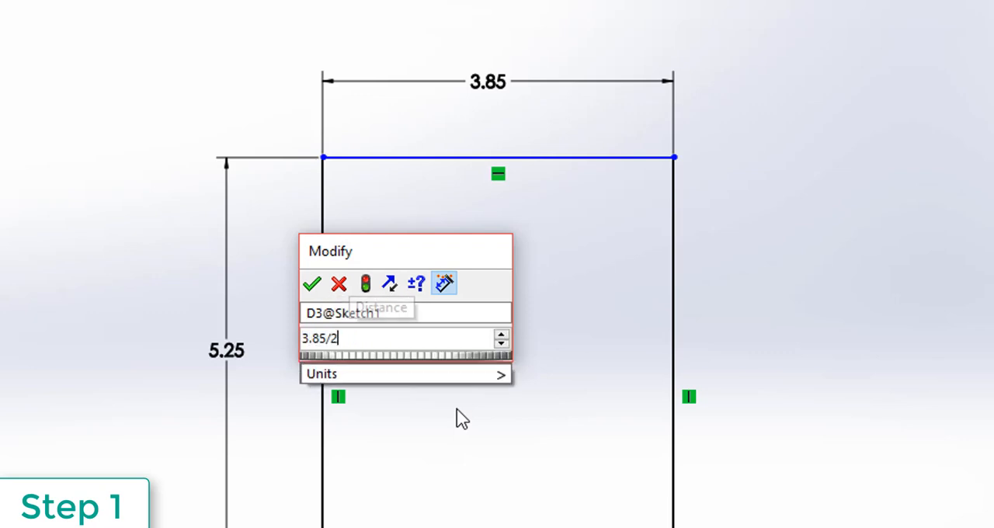
{"action": "key", "text": "Return"}
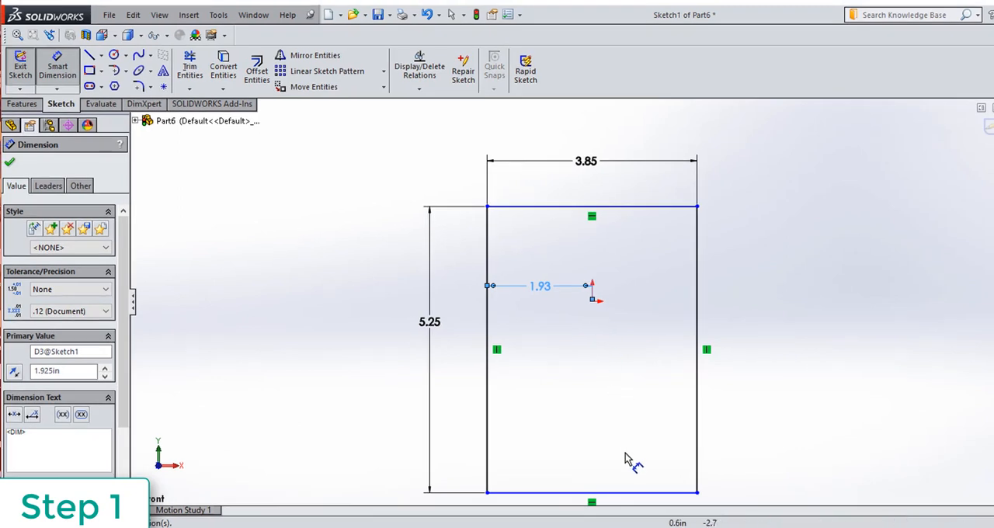
Dimension the rectangle's bottom edge 1.50 in from the origin and exit the sketch.
{"action": "left_click", "coordinate": [647, 497]}
{"action": "left_click", "coordinate": [592, 303]}
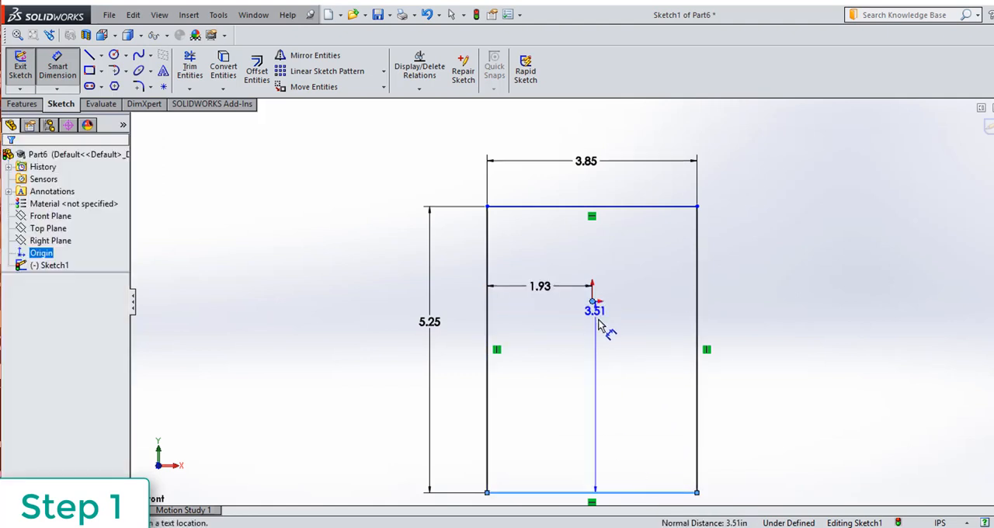
{"action": "left_click", "coordinate": [649, 383]}
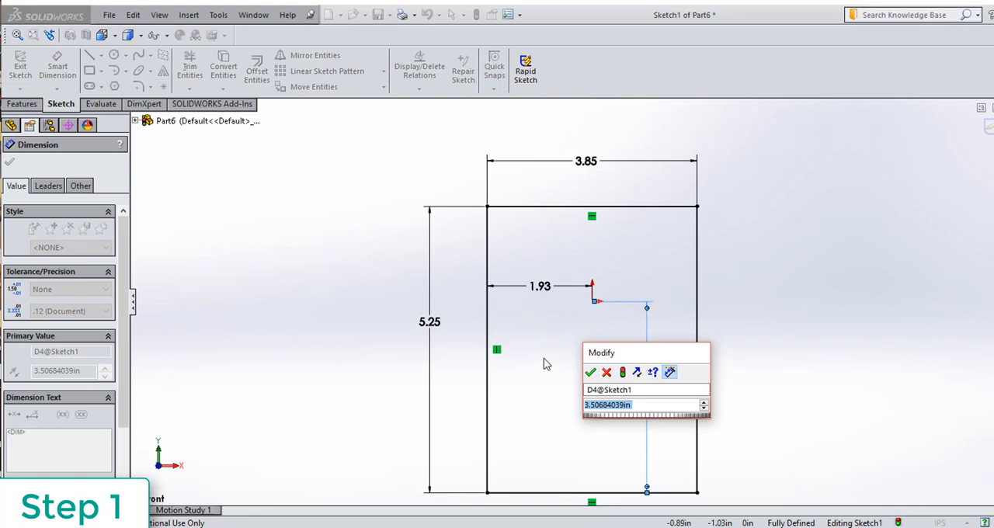
{"action": "type", "text": "1.50"}
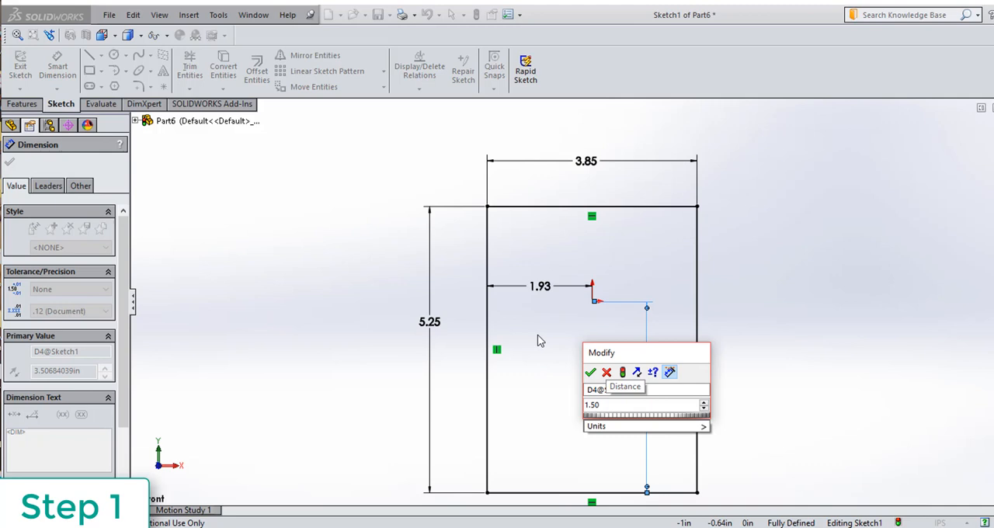
{"action": "key", "text": "Return"}
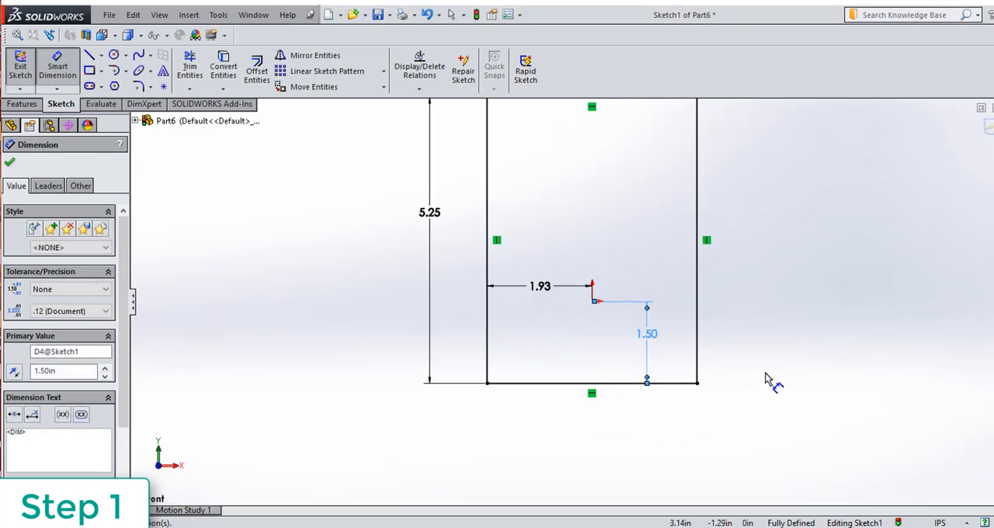
{"action": "scroll", "coordinate": [773, 369], "scroll_direction": "down", "scroll_amount": 3}
{"action": "scroll", "coordinate": [773, 369], "scroll_direction": "up", "scroll_amount": 2}
{"action": "scroll", "coordinate": [750, 360], "scroll_direction": "up", "scroll_amount": 3}
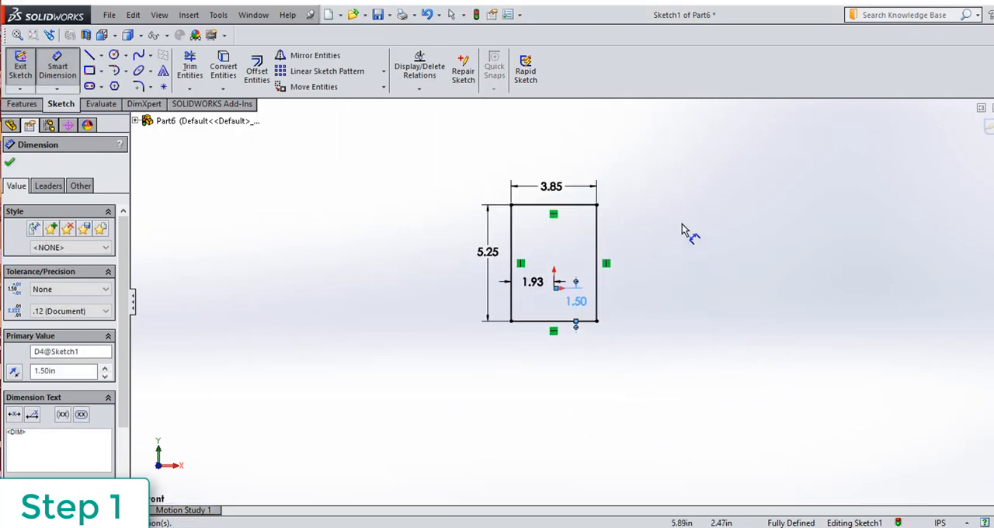
{"action": "scroll", "coordinate": [686, 228], "scroll_direction": "down", "scroll_amount": 2}
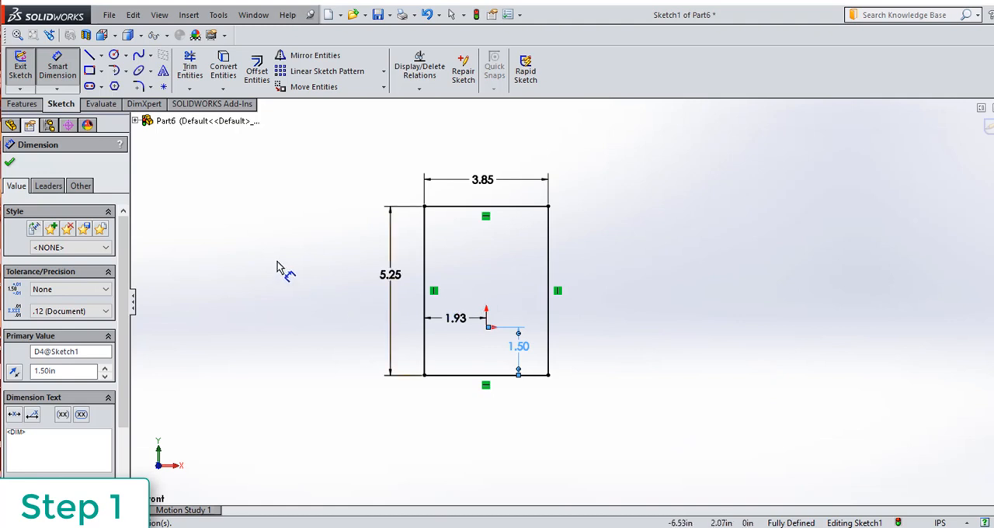
{"action": "scroll", "coordinate": [279, 264], "scroll_direction": "down", "scroll_amount": 1}
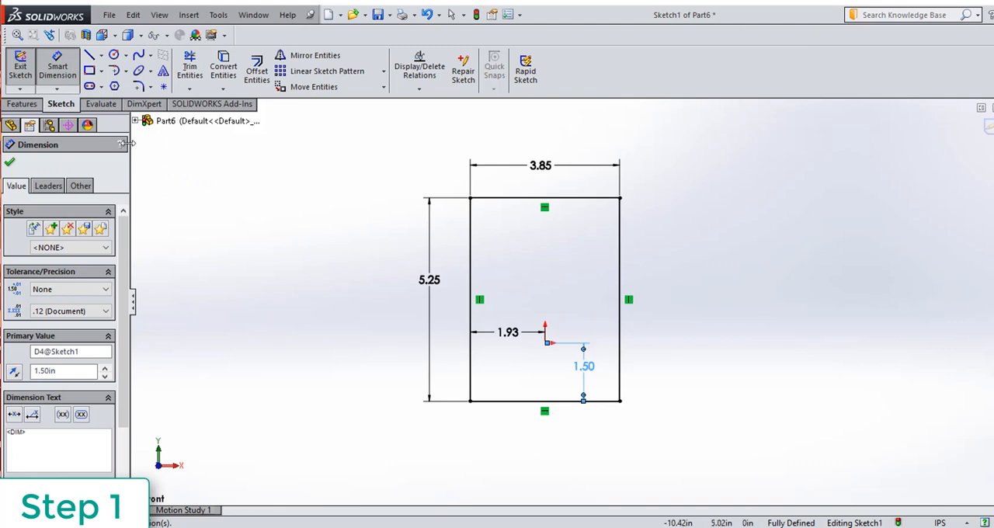
{"action": "left_click", "coordinate": [21, 68]}
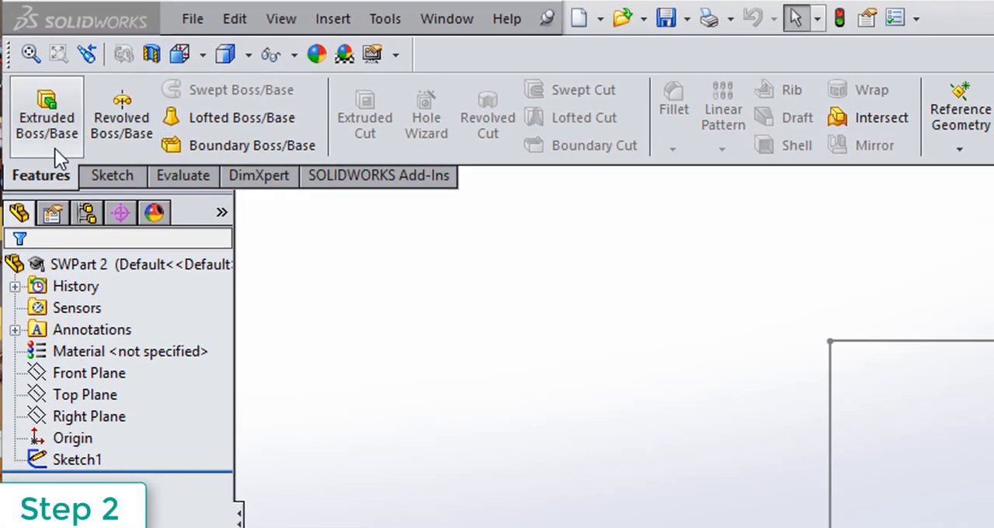
Extrude the rectangle sketch as a blind boss with a depth of 0.875 in.
{"action": "left_click", "coordinate": [42, 109]}
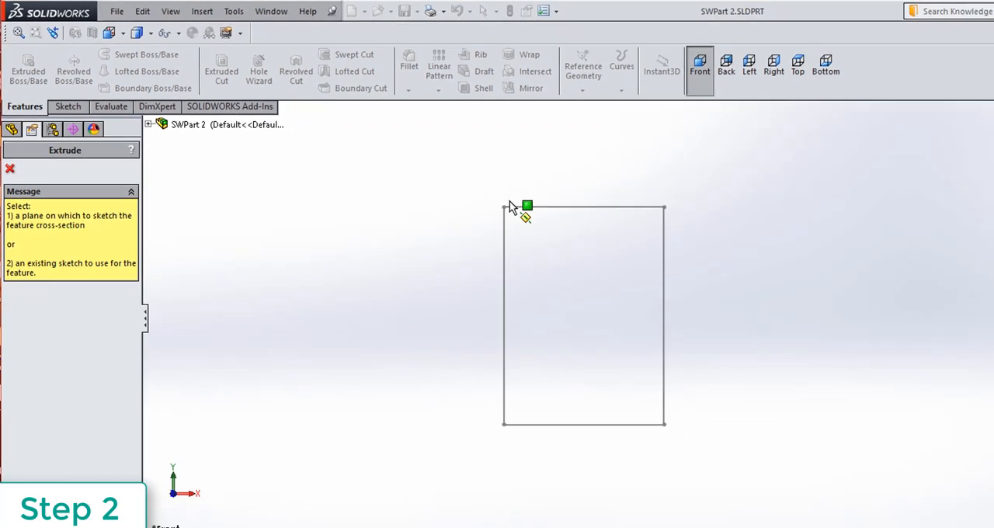
{"action": "left_click", "coordinate": [517, 207]}
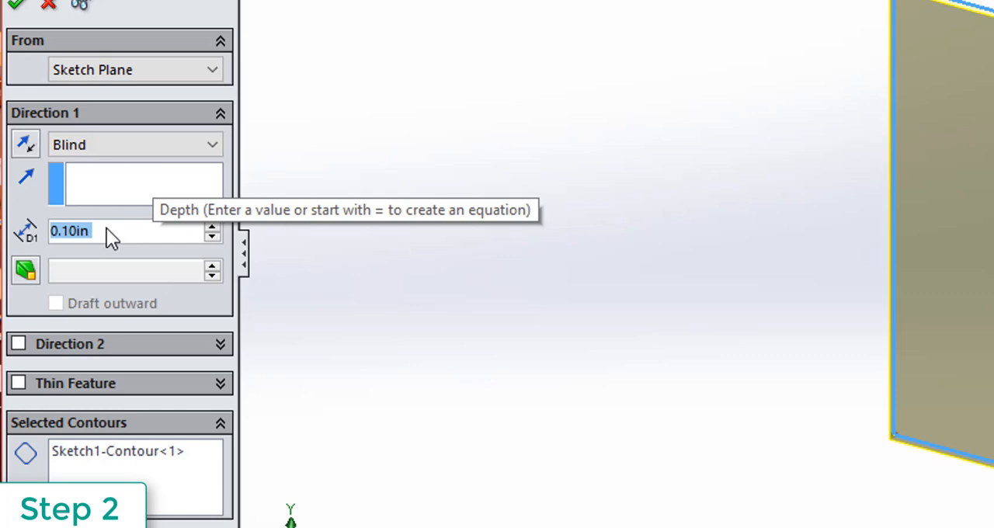
{"action": "key", "text": "BackSpace"}
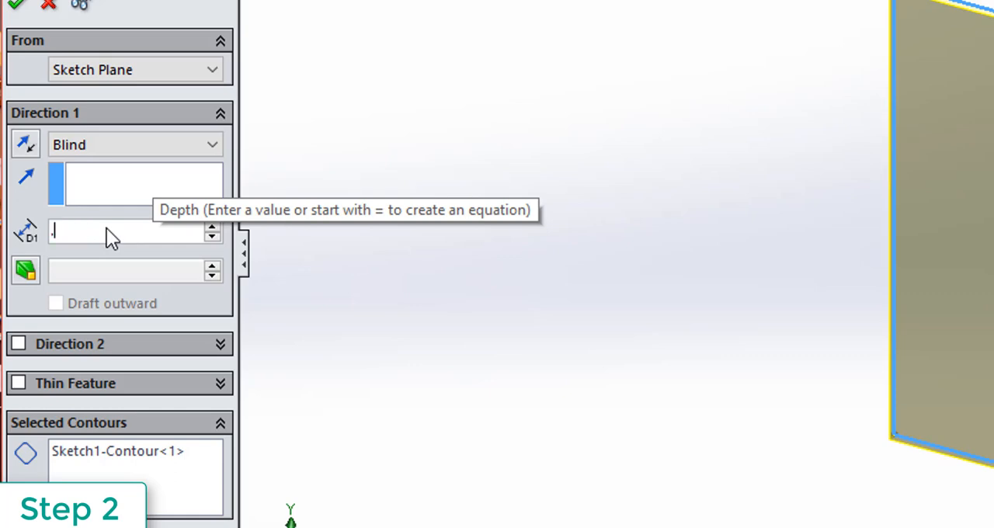
{"action": "type", "text": ".875"}
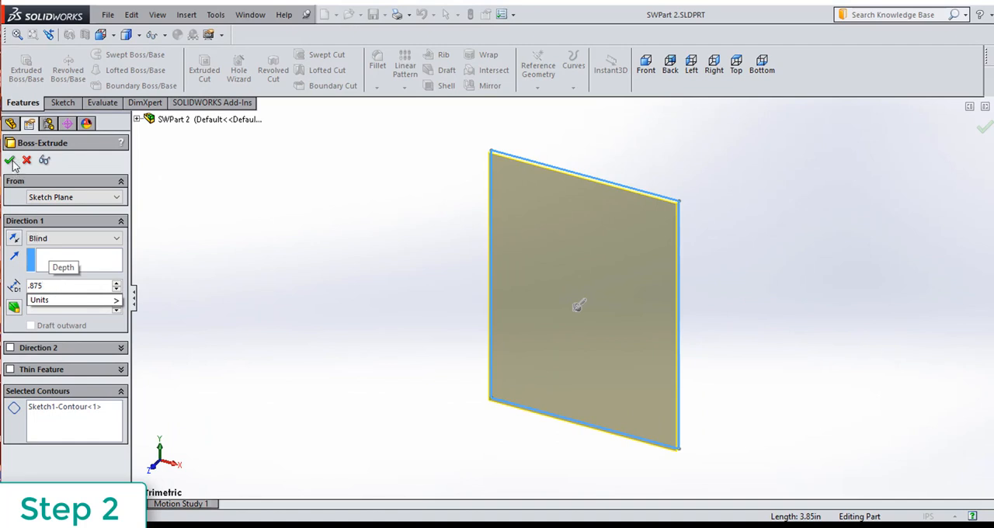
{"action": "key", "text": "Return"}
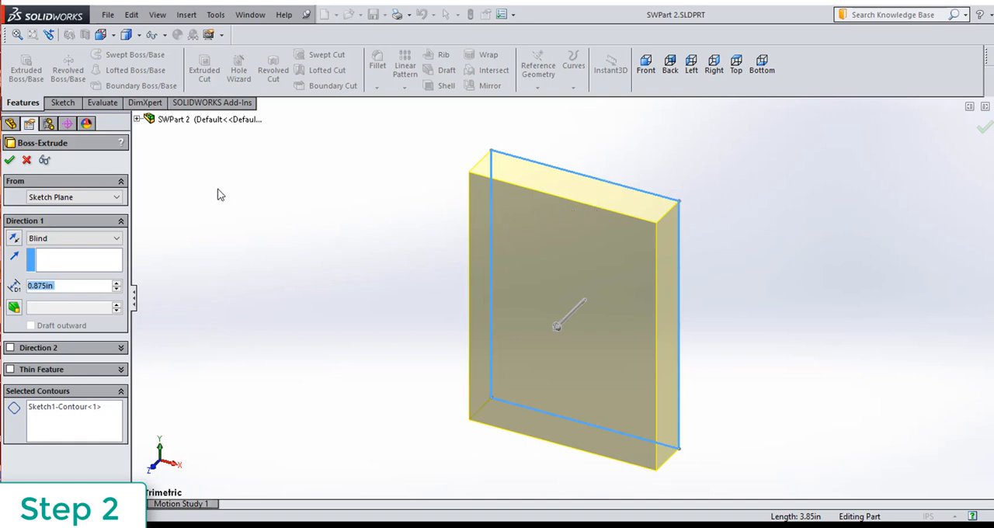
{"action": "left_click", "coordinate": [10, 160]}
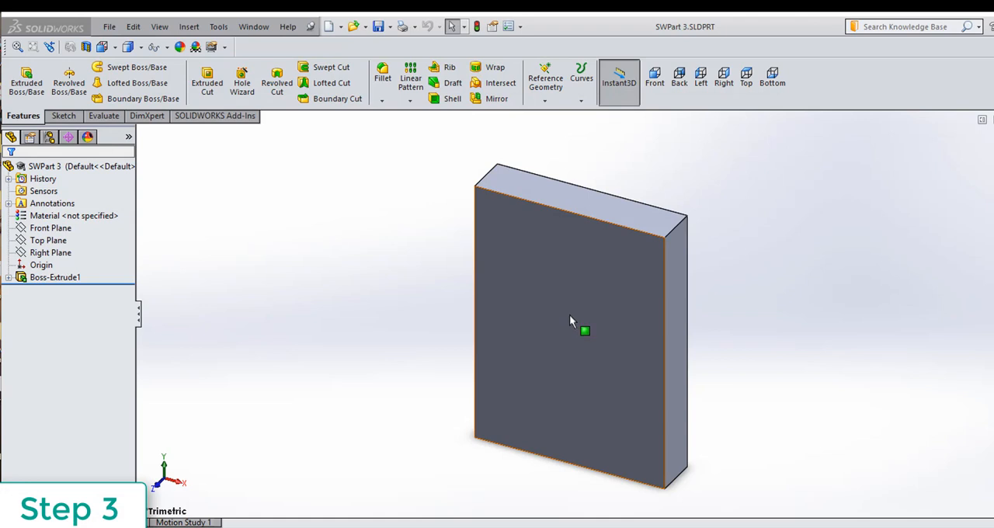
Orbit the extruded block to inspect it and return to the Front view.
{"action": "left_click", "coordinate": [570, 314]}
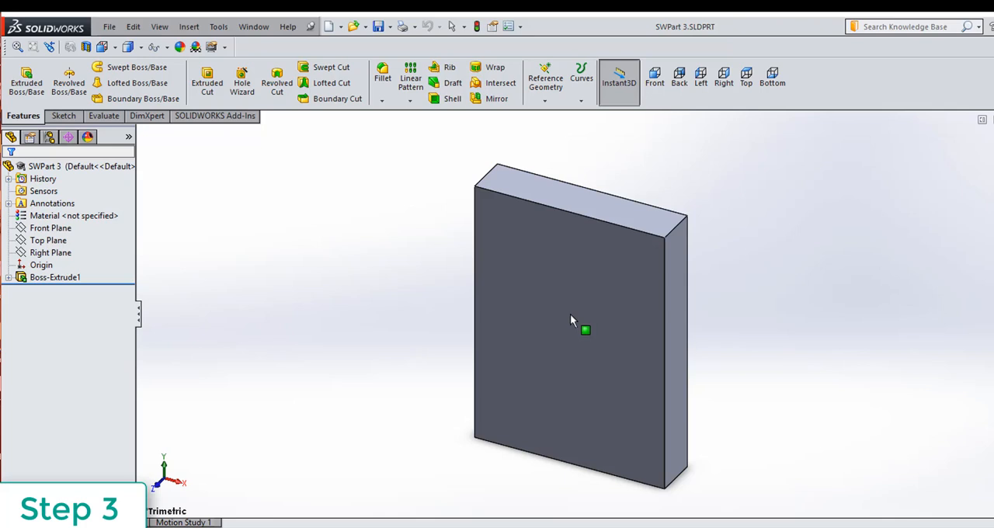
{"action": "middle_click_drag", "start_coordinate": [570, 313], "coordinate": [468, 350]}
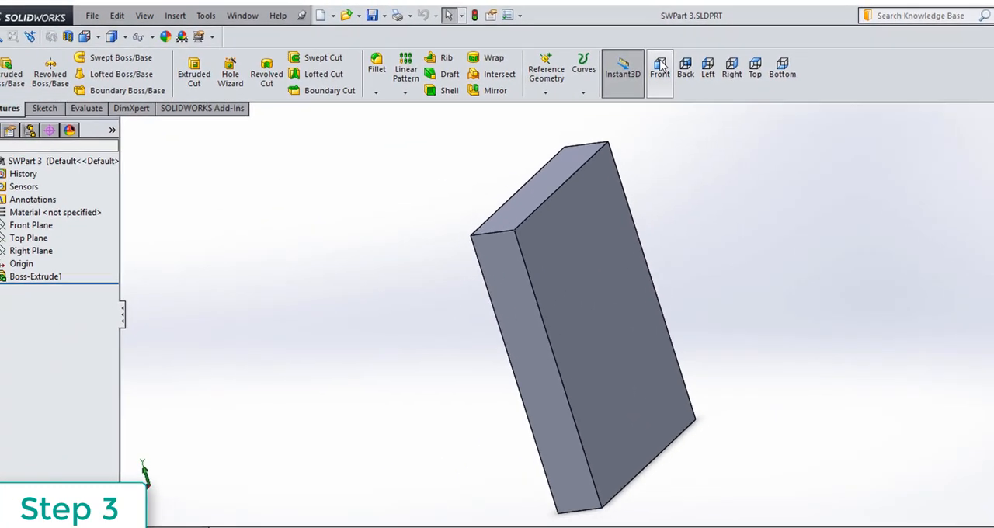
{"action": "left_click", "coordinate": [451, 90]}
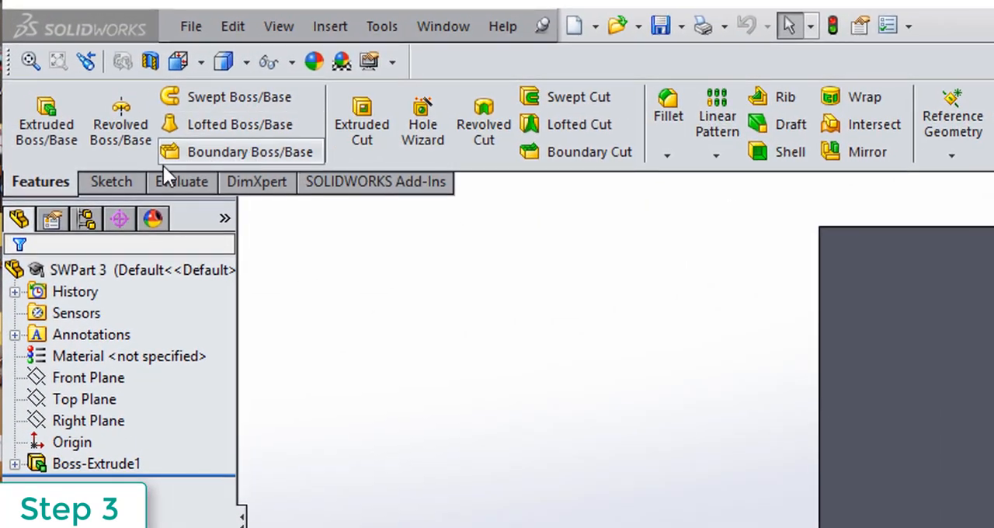
Sketch a closed outline of four lines on the block's front face, tracing its edges from corner to corner.
{"action": "left_click", "coordinate": [114, 180]}
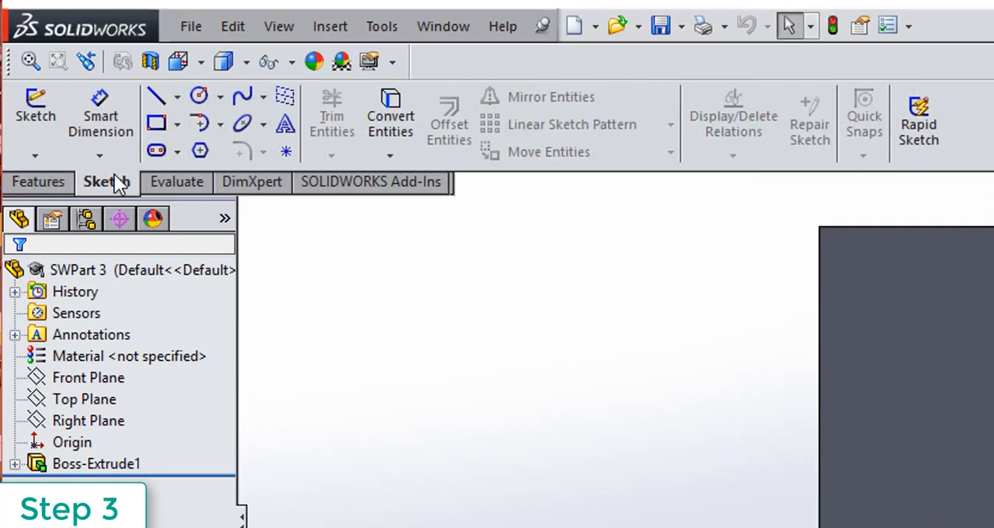
{"action": "left_click", "coordinate": [159, 99]}
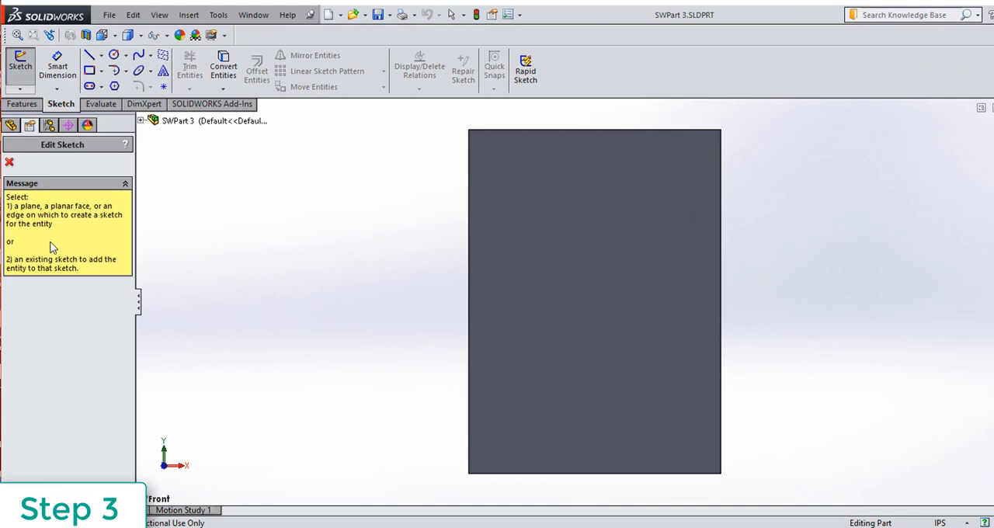
{"action": "left_click", "coordinate": [575, 270]}
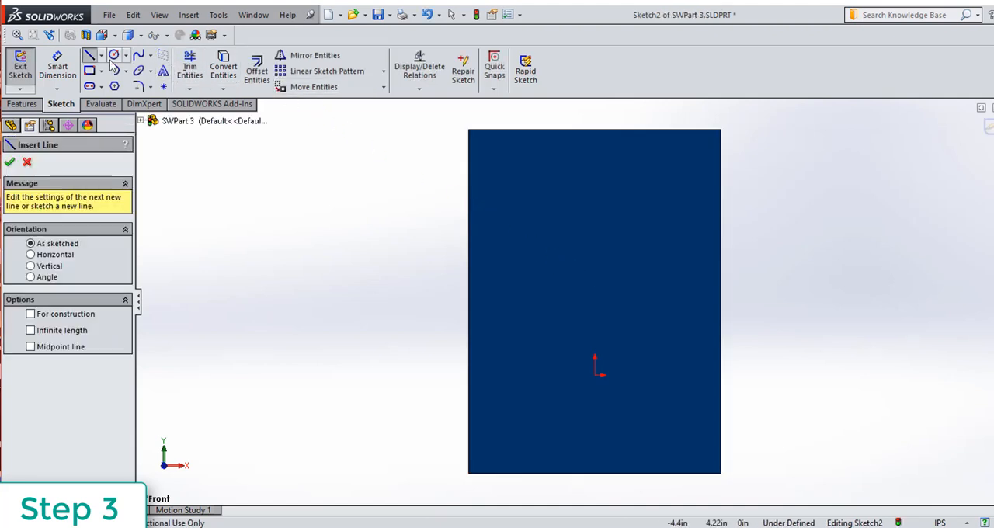
{"action": "left_click", "coordinate": [468, 130]}
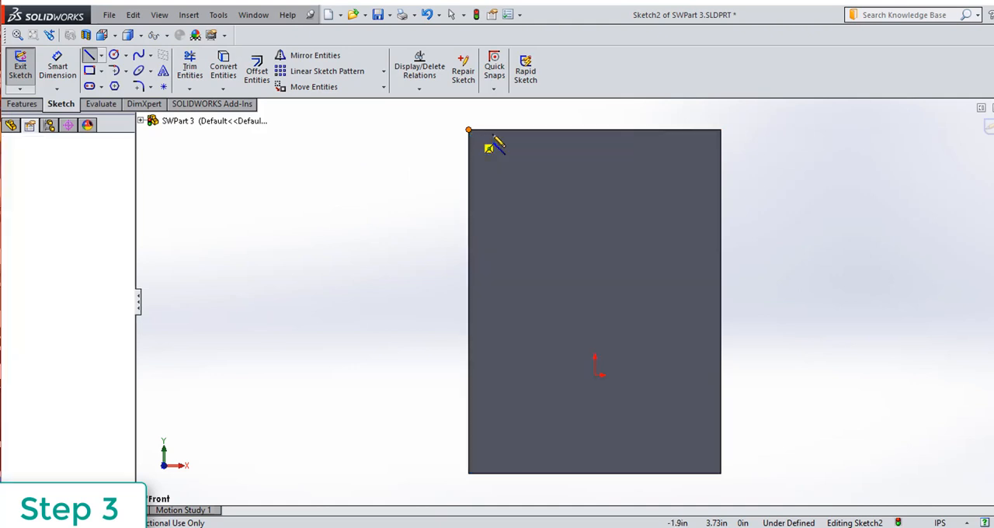
{"action": "left_click", "coordinate": [721, 131]}
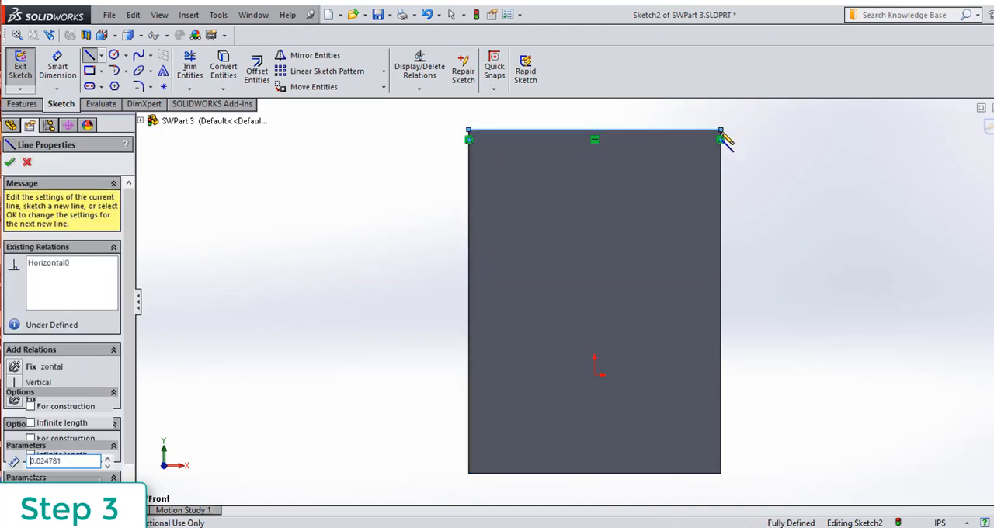
{"action": "left_click", "coordinate": [721, 472]}
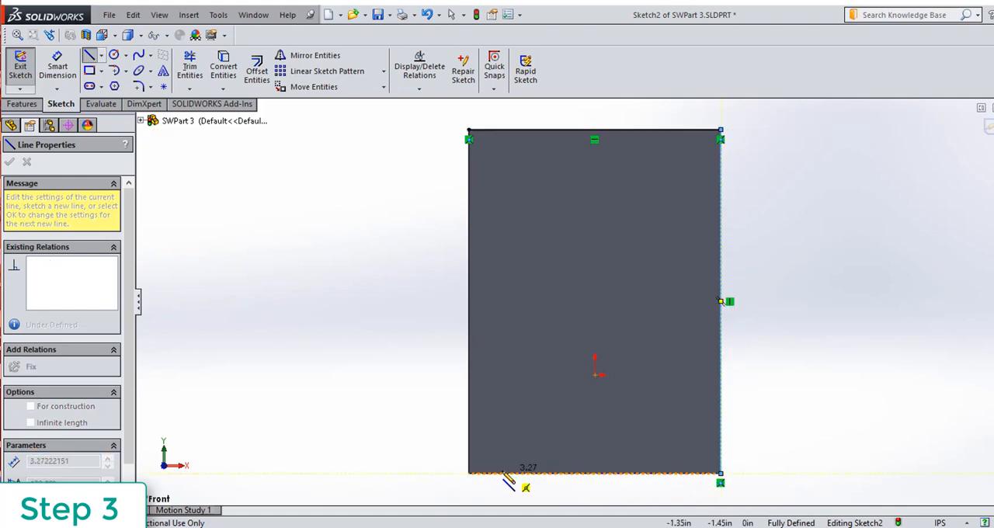
{"action": "left_click", "coordinate": [468, 472]}
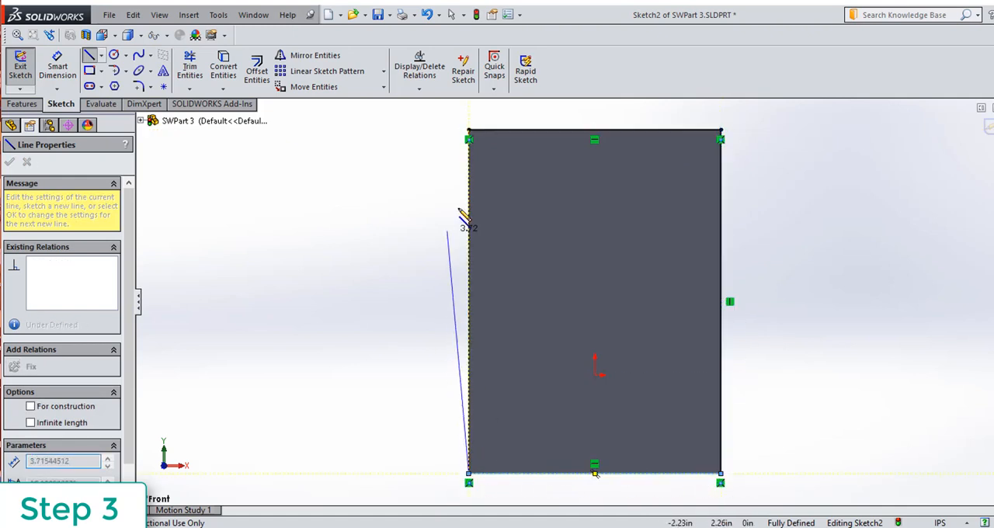
{"action": "left_click", "coordinate": [469, 132]}
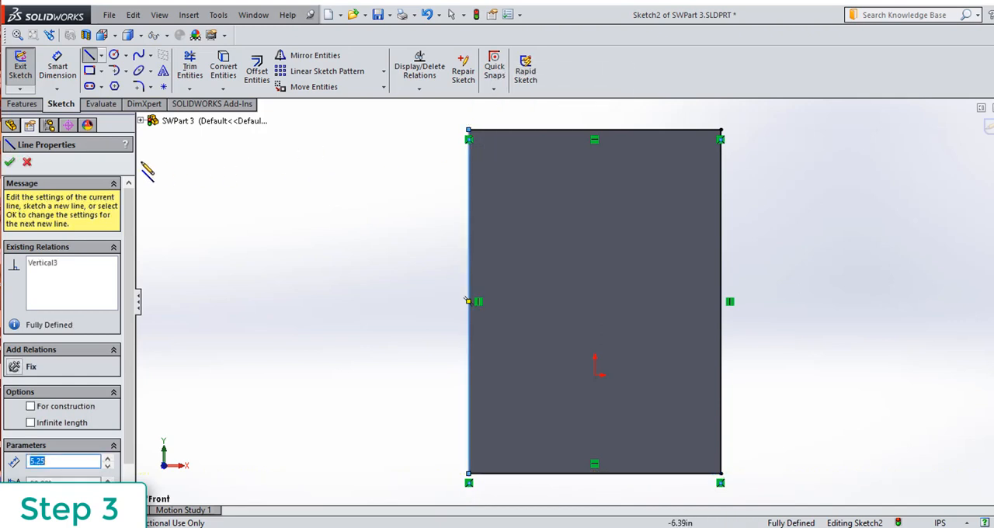
{"action": "left_click", "coordinate": [10, 162]}
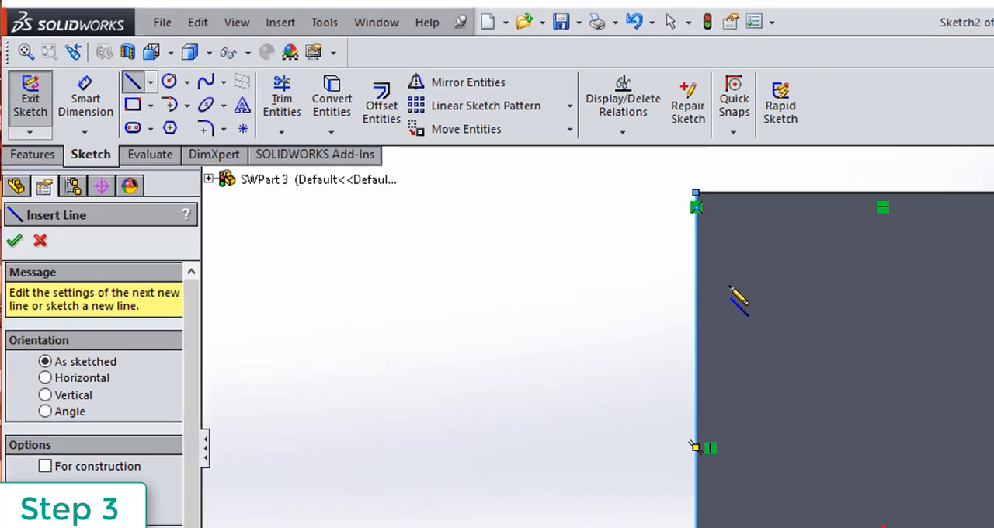
{"action": "key", "text": "Escape"}
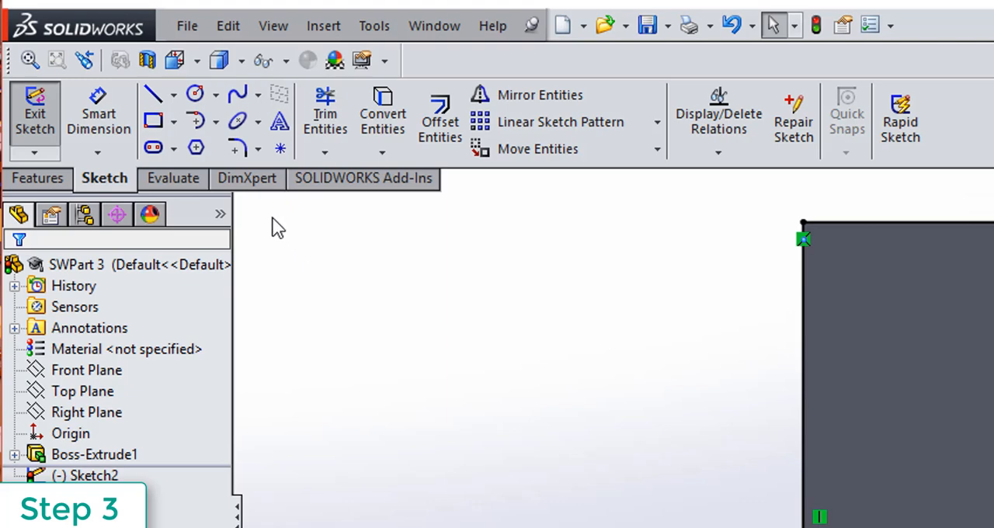
Add sketch fillets with a 0.50 in radius to the two upper corners of the outline.
{"action": "left_click", "coordinate": [242, 143]}
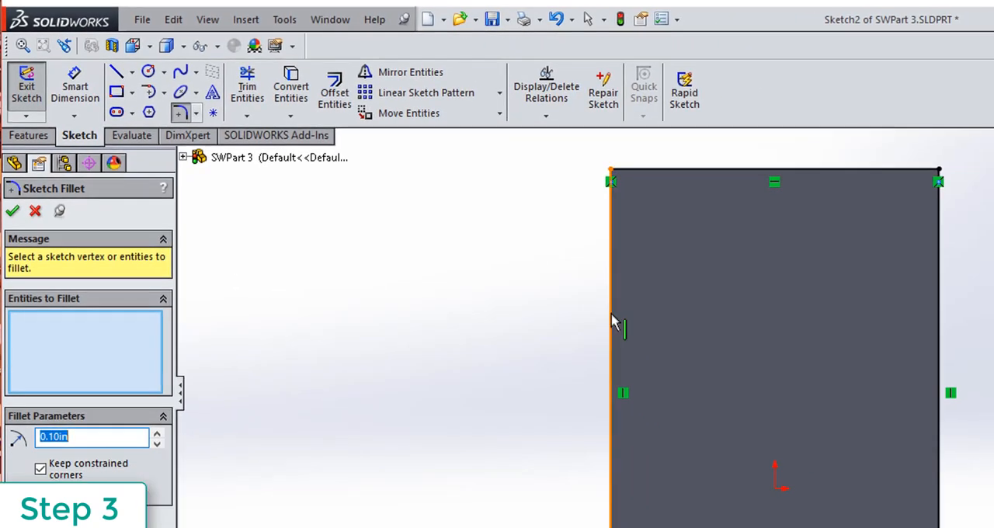
{"action": "left_click", "coordinate": [613, 320]}
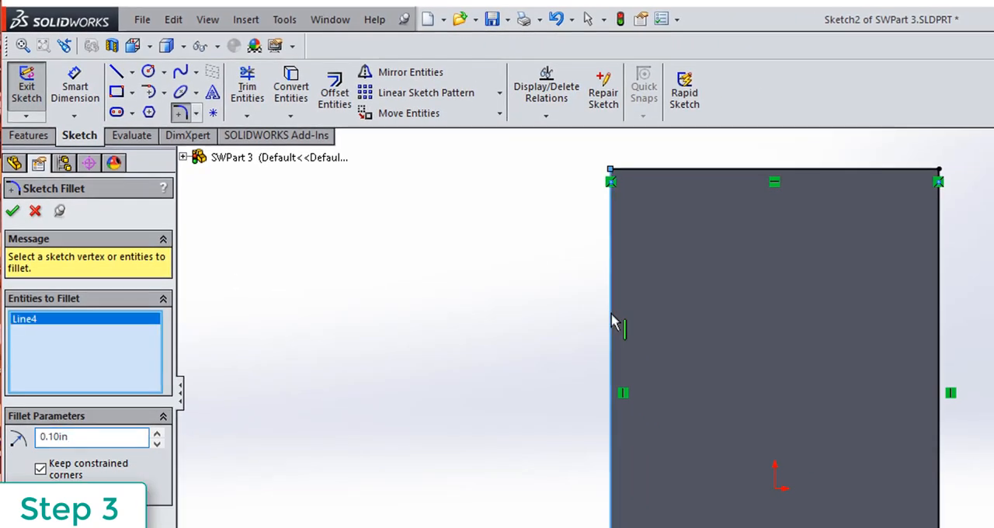
{"action": "left_click", "coordinate": [721, 169]}
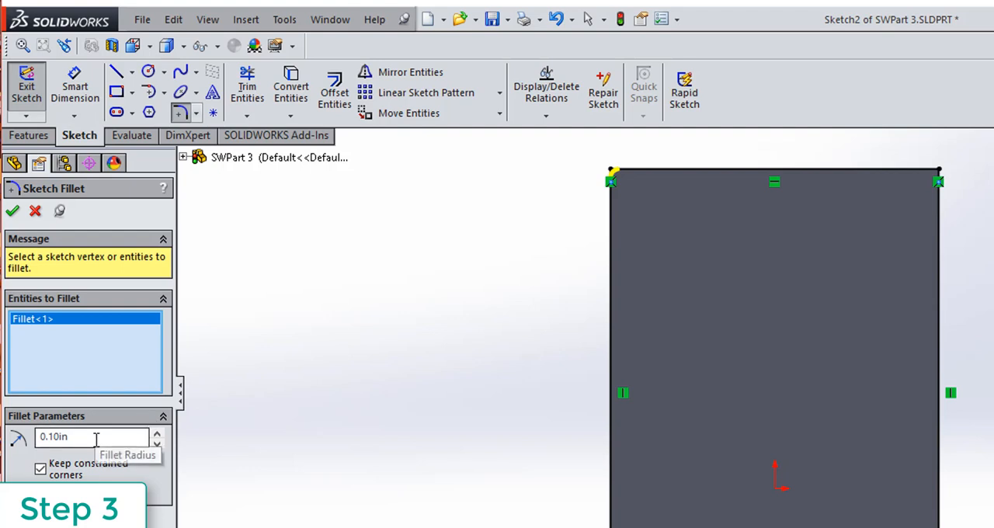
{"action": "left_click_drag", "start_coordinate": [96, 439], "coordinate": [3, 431]}
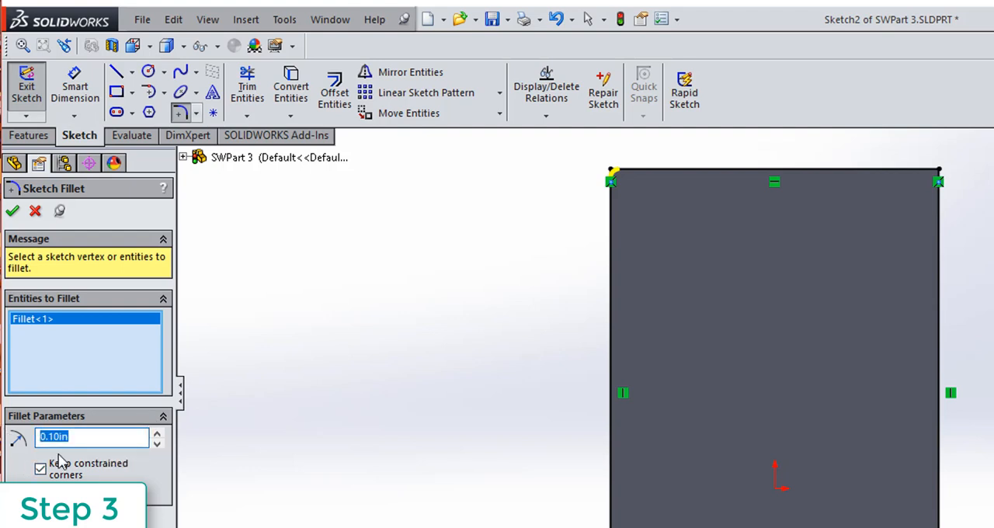
{"action": "type", "text": ".500"}
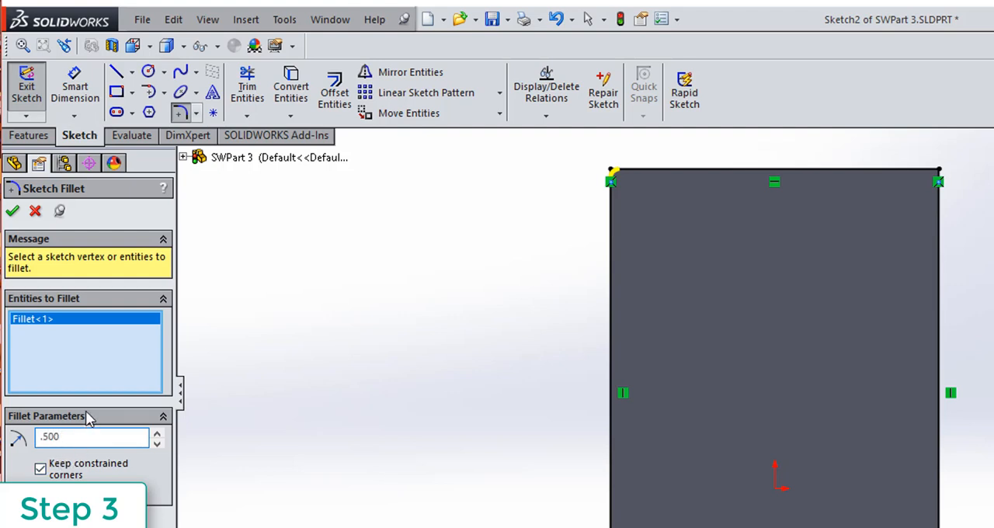
{"action": "key", "text": "Return"}
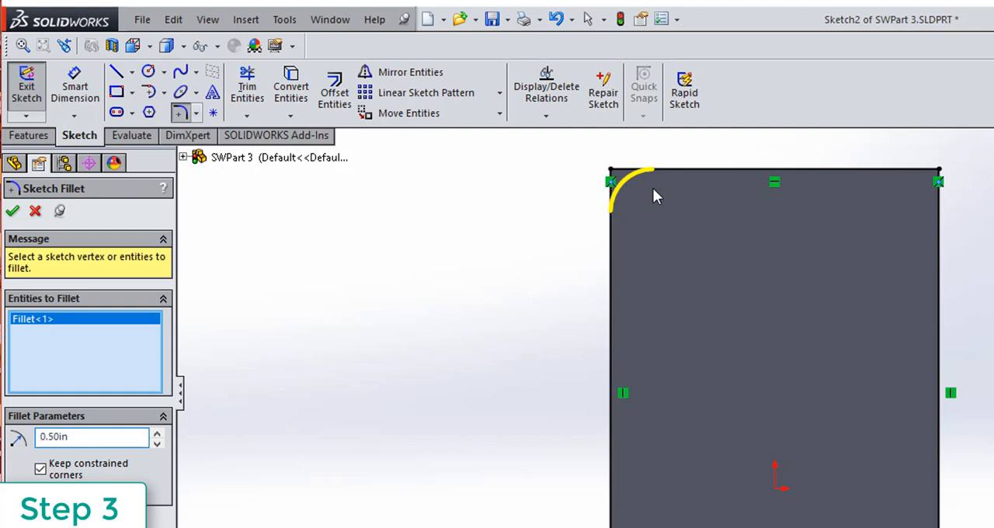
{"action": "left_click", "coordinate": [884, 171]}
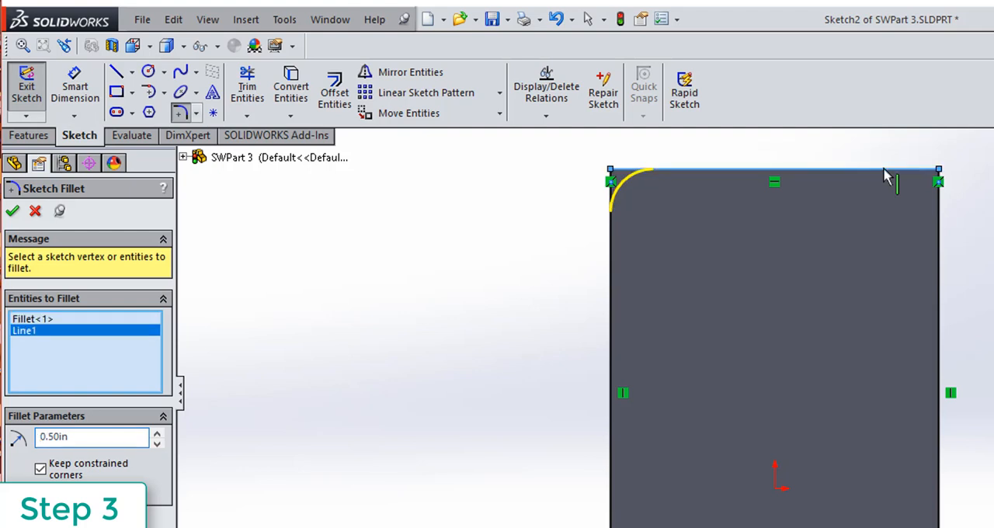
{"action": "left_click", "coordinate": [942, 264]}
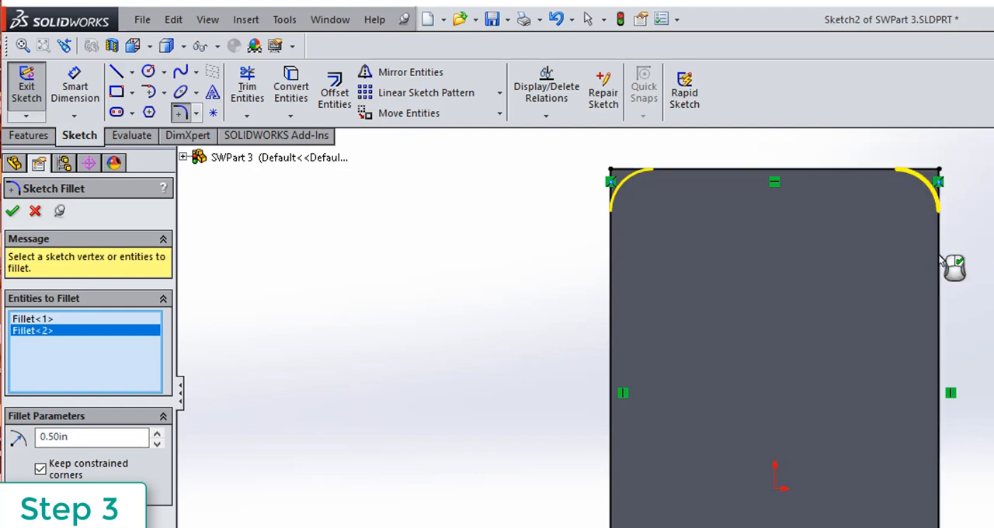
{"action": "left_click", "coordinate": [13, 211]}
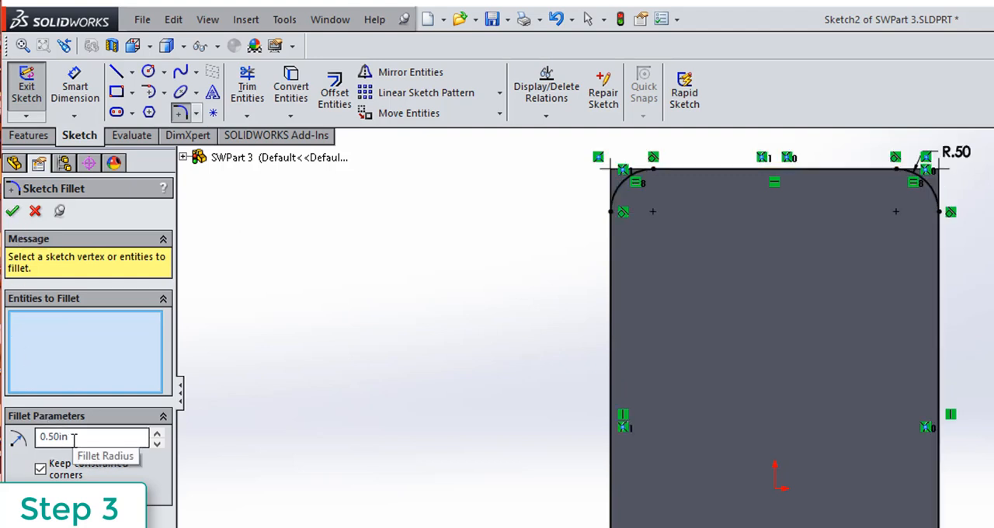
Add sketch fillets with a 1.50 in radius to the outline's two lower corners and exit the sketch.
{"action": "left_click_drag", "start_coordinate": [83, 437], "coordinate": [9, 437]}
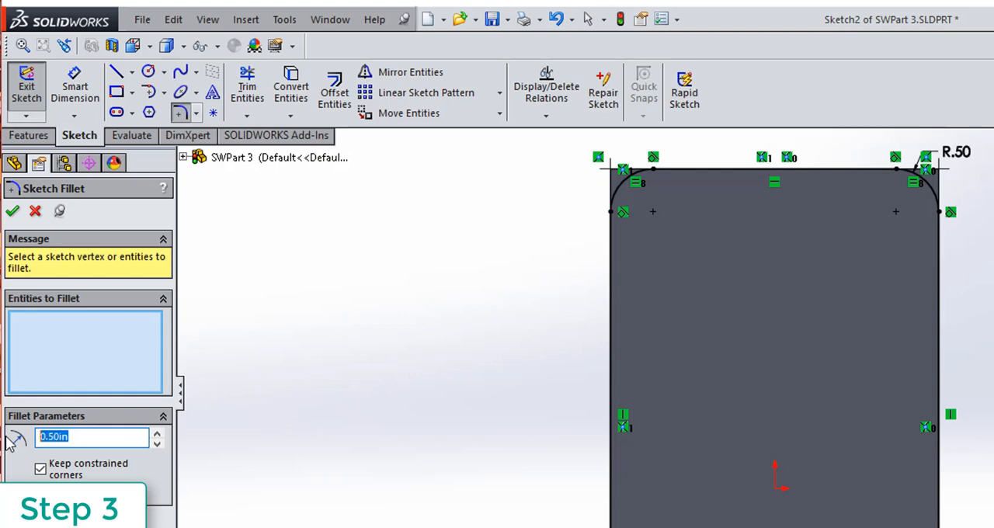
{"action": "type", "text": "1.50"}
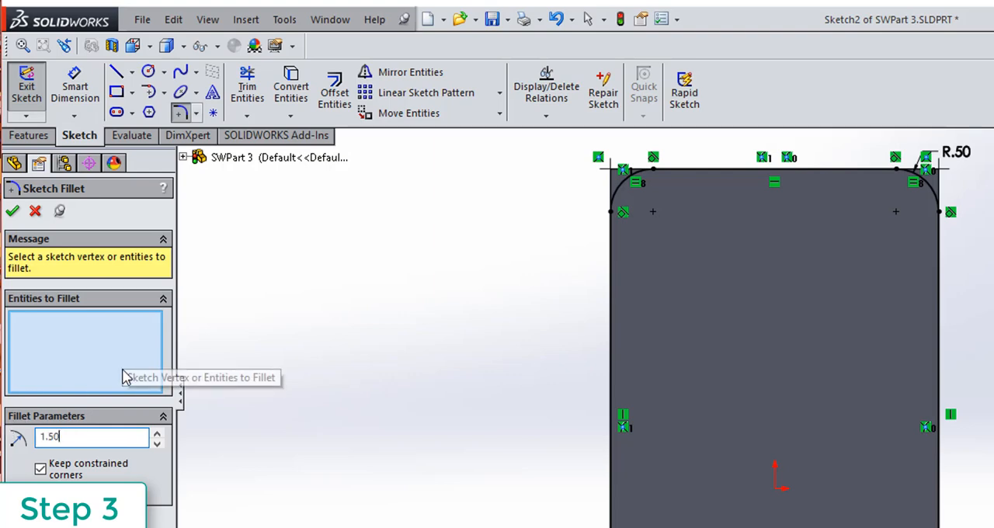
{"action": "key", "text": "Return"}
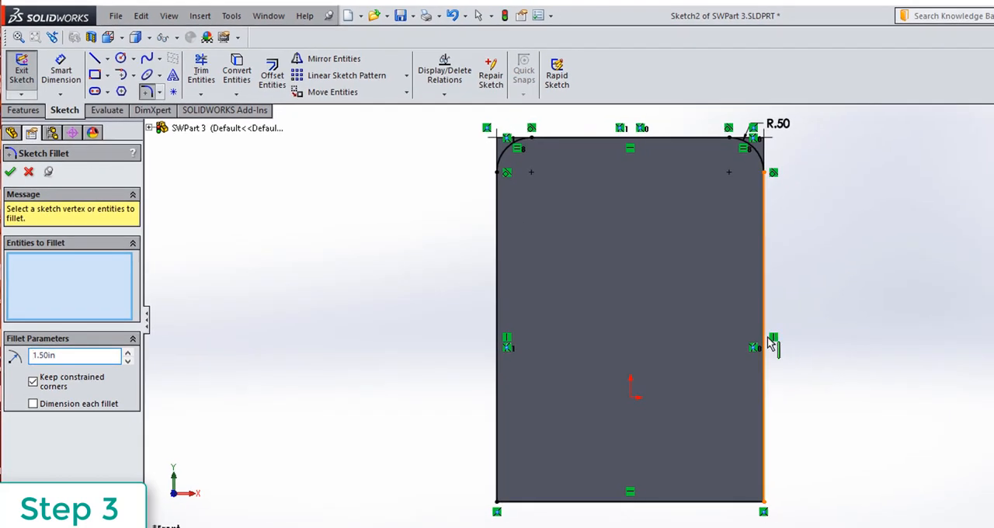
{"action": "left_click", "coordinate": [887, 389]}
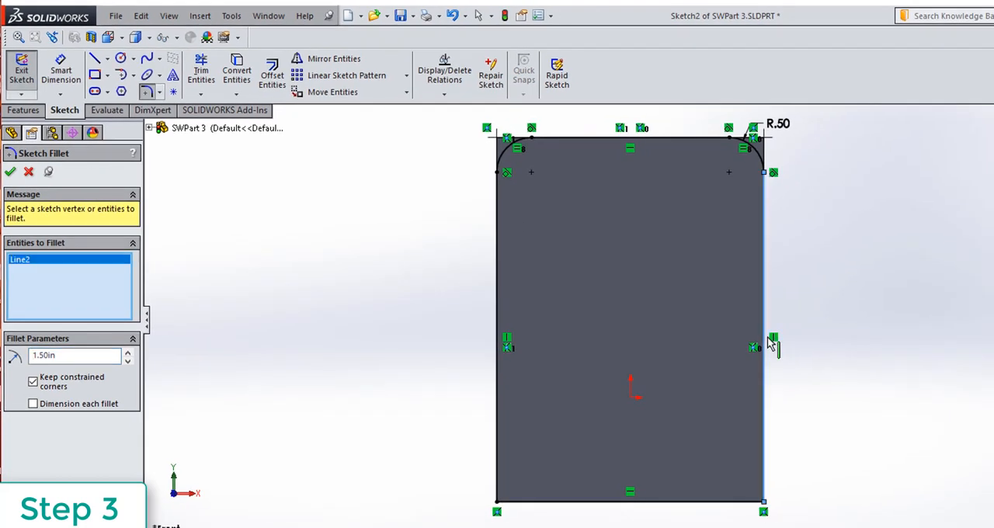
{"action": "left_click", "coordinate": [672, 502]}
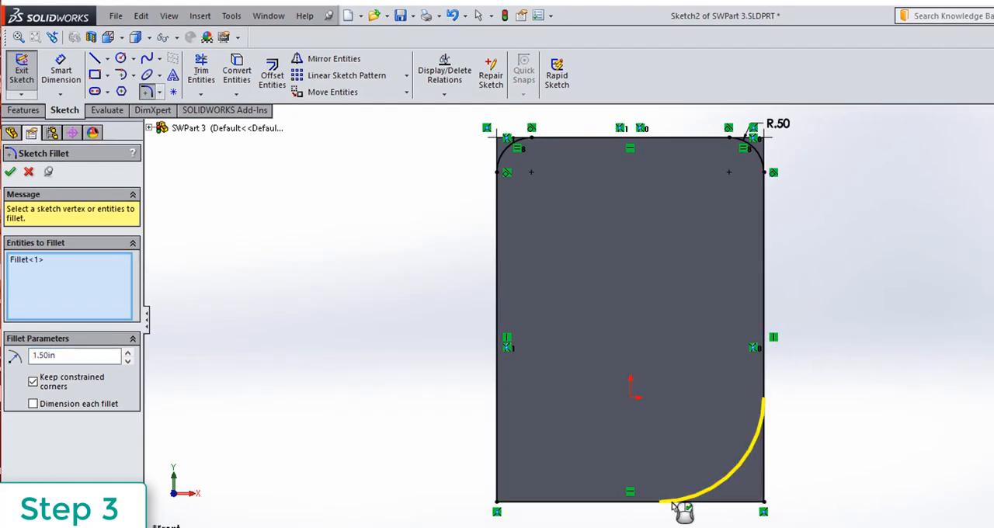
{"action": "left_click", "coordinate": [619, 503]}
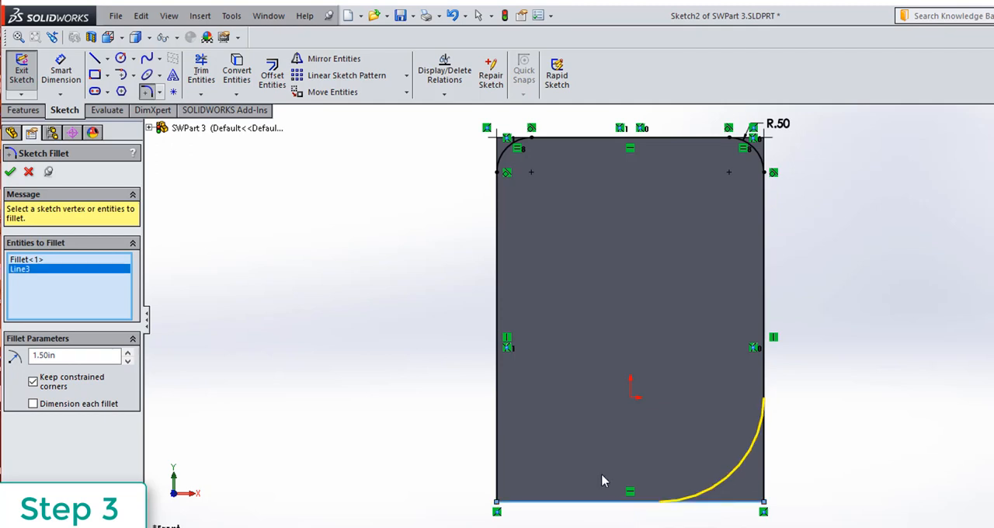
{"action": "left_click", "coordinate": [502, 351]}
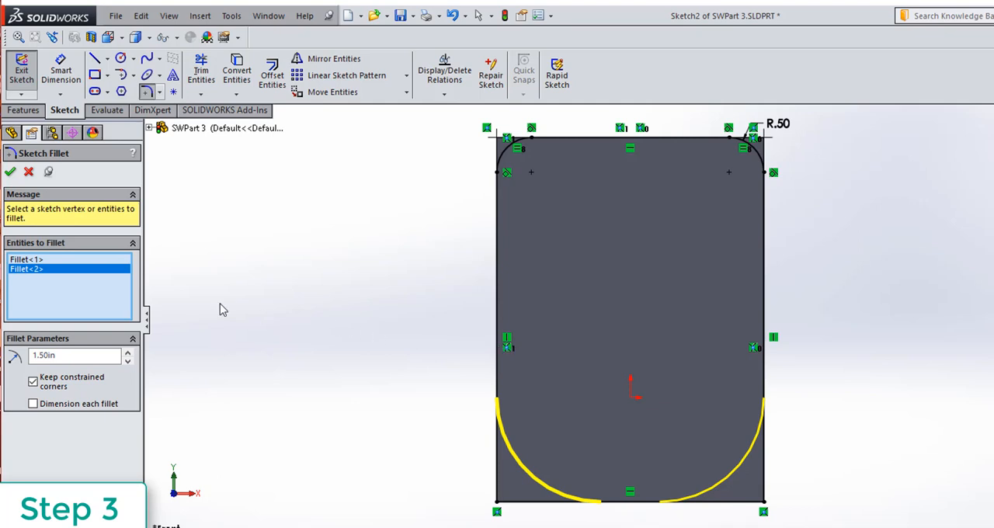
{"action": "left_click", "coordinate": [11, 173]}
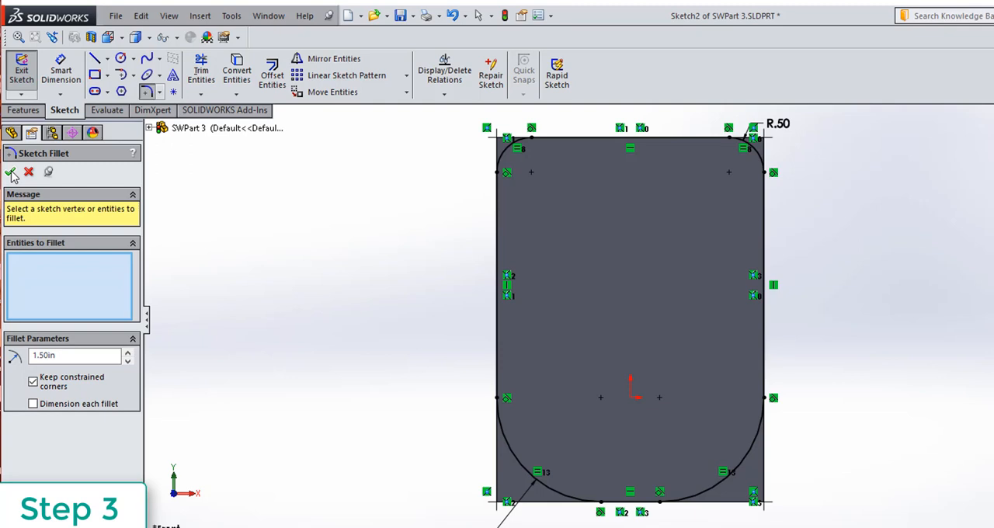
{"action": "left_click", "coordinate": [22, 70]}
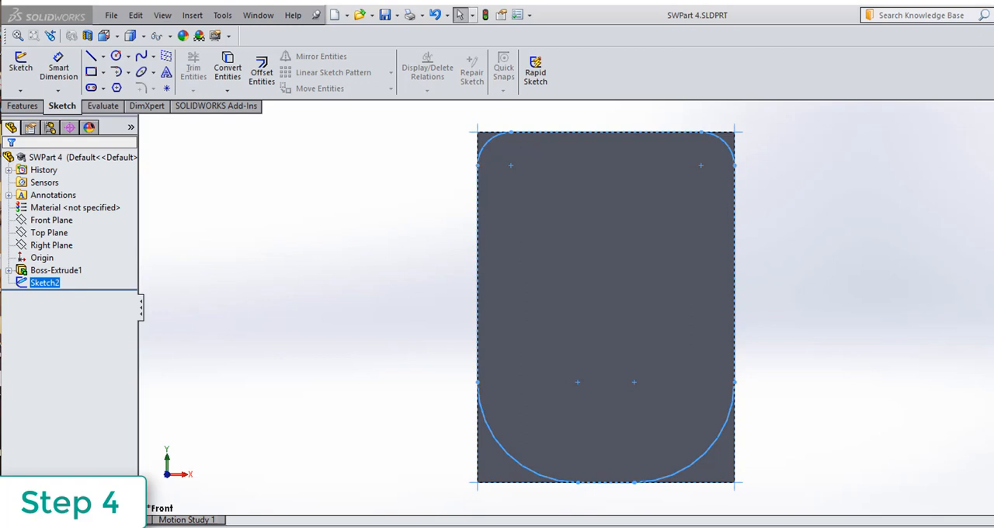
Extrude-cut the filleted outline sketch blind to a 0.355 in depth, flipping the side to cut so material outside the outline is removed.
{"action": "left_click", "coordinate": [34, 107]}
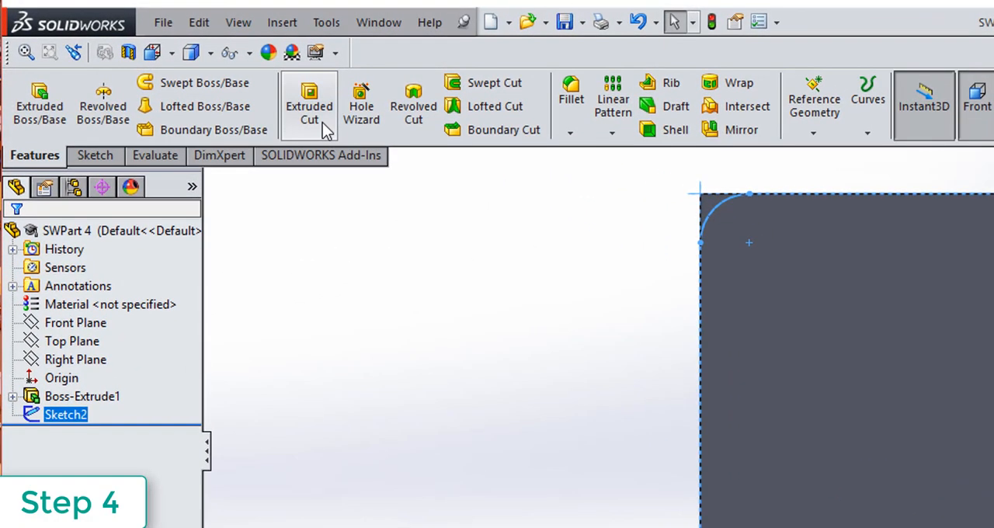
{"action": "left_click", "coordinate": [322, 123]}
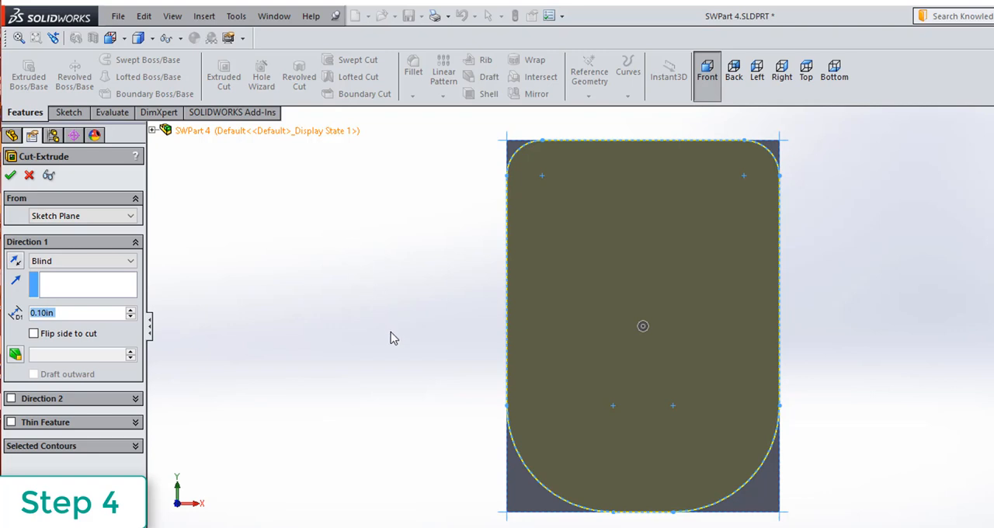
{"action": "middle_click_drag", "start_coordinate": [405, 362], "coordinate": [417, 325]}
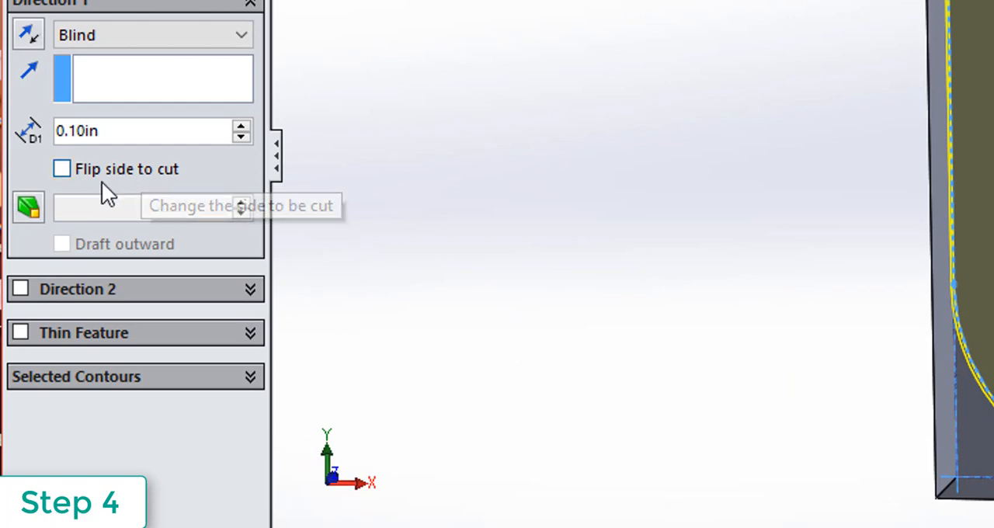
{"action": "left_click", "coordinate": [61, 169]}
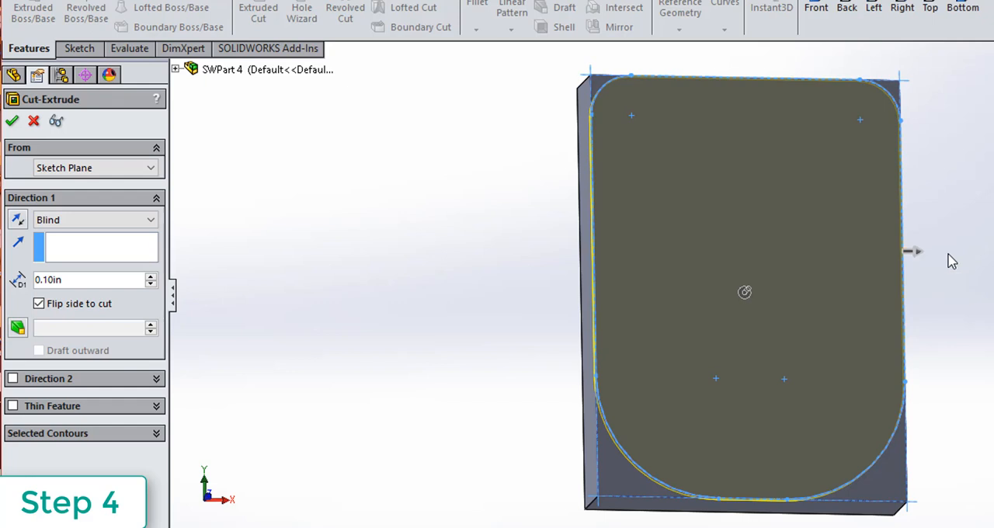
{"action": "left_click", "coordinate": [84, 280]}
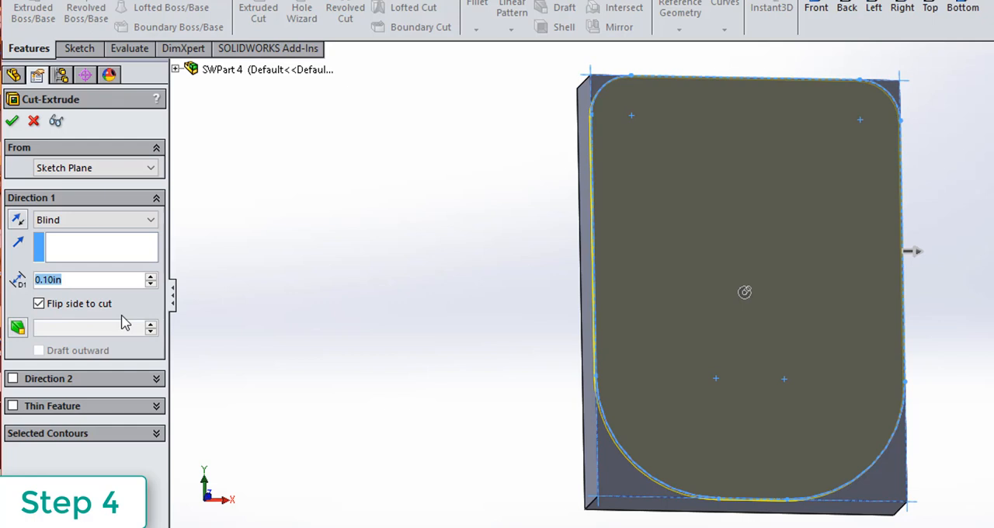
{"action": "type", "text": ".355"}
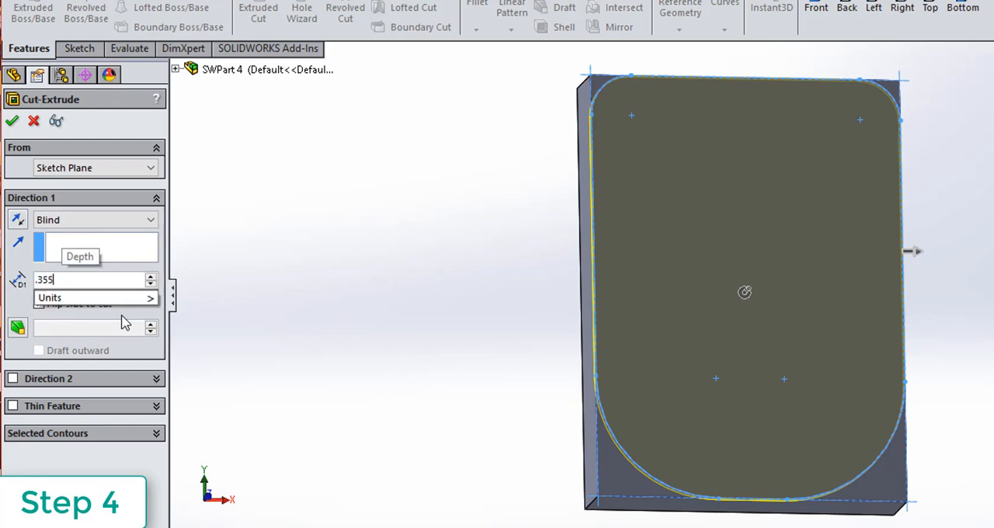
{"action": "key", "text": "Return"}
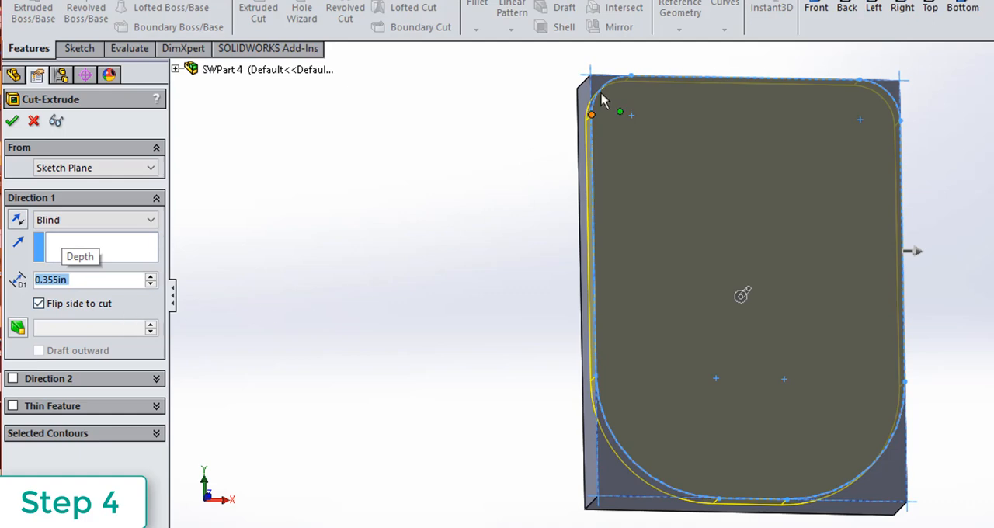
{"action": "middle_click_drag", "start_coordinate": [438, 411], "coordinate": [456, 365]}
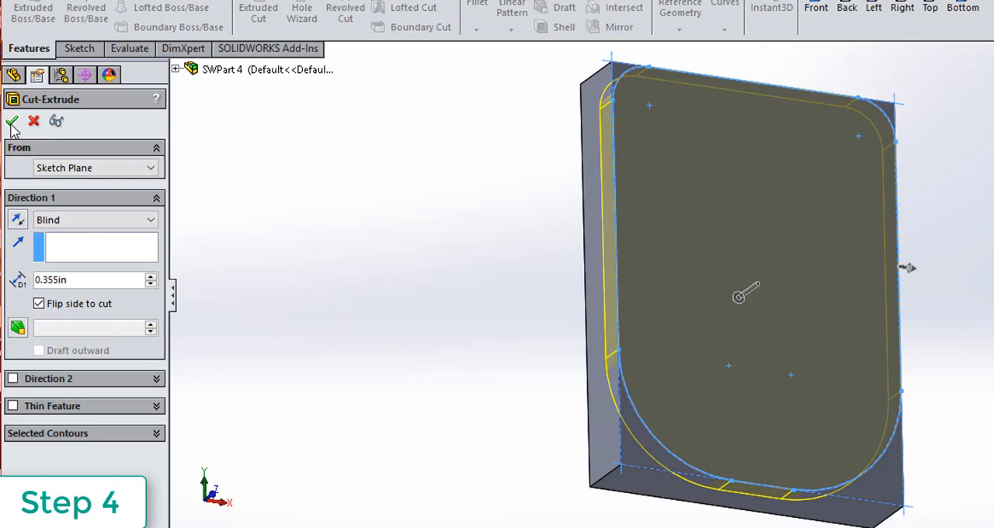
{"action": "left_click", "coordinate": [11, 122]}
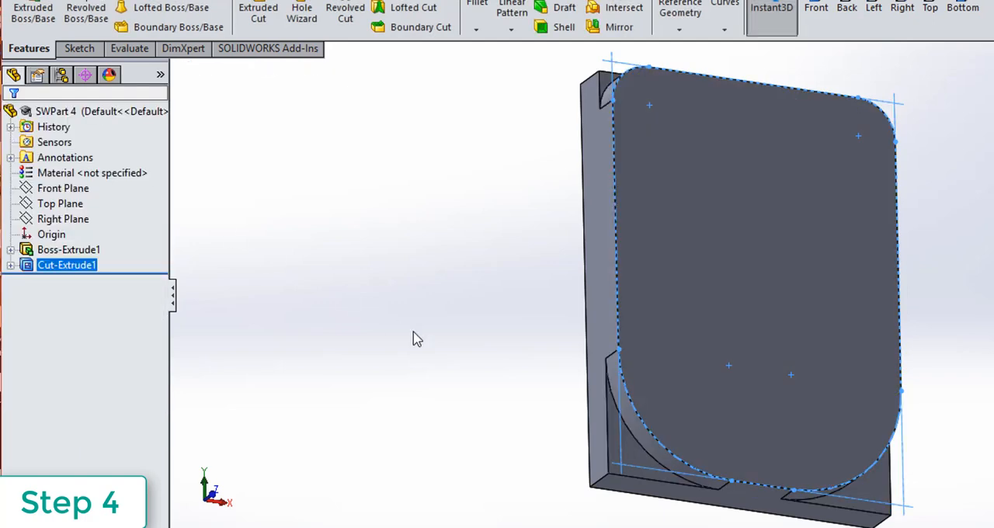
Start a sketch on the raised front face and draw a corner rectangle about 2.61 in wide and 3.35 in high around the origin.
{"action": "middle_click_drag", "start_coordinate": [466, 355], "coordinate": [414, 367]}
{"action": "scroll", "coordinate": [414, 362], "scroll_direction": "down", "scroll_amount": 1}
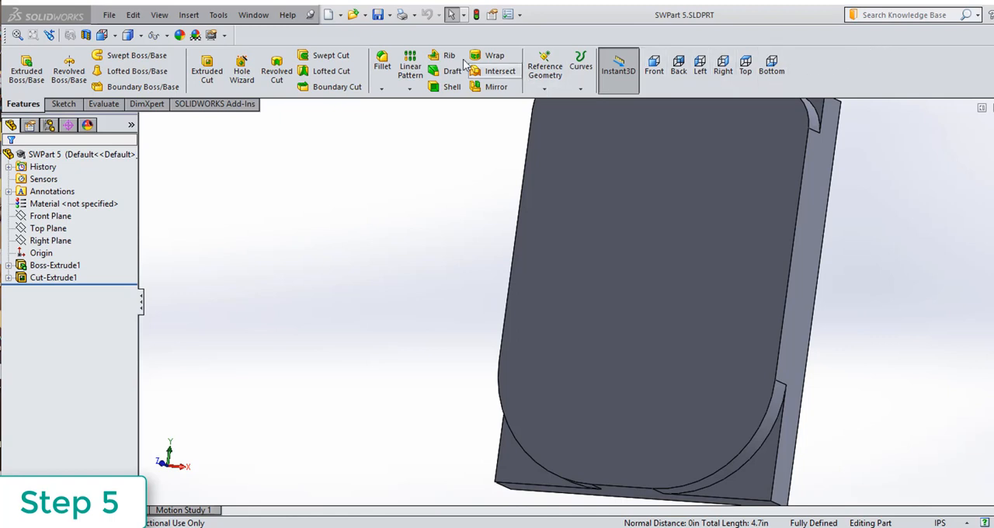
{"action": "left_click", "coordinate": [63, 103]}
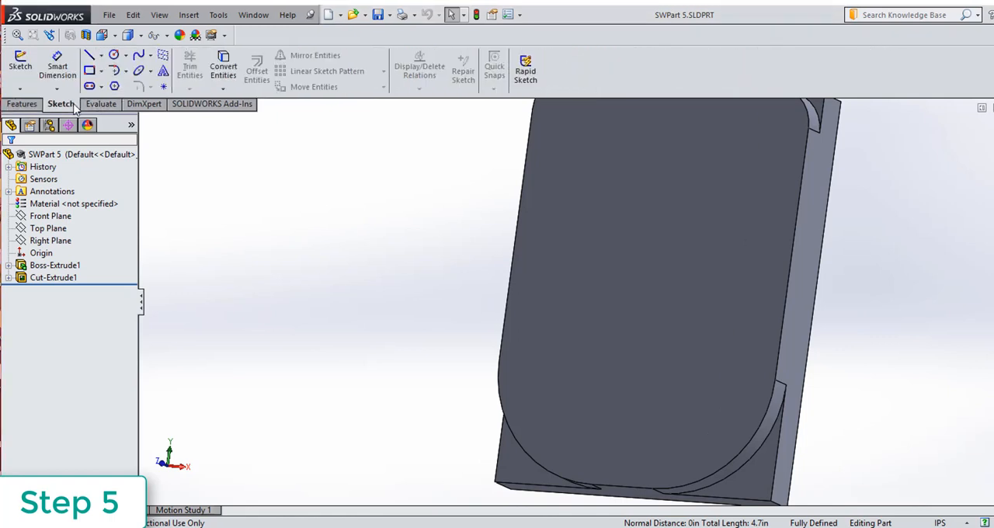
{"action": "left_click", "coordinate": [21, 67]}
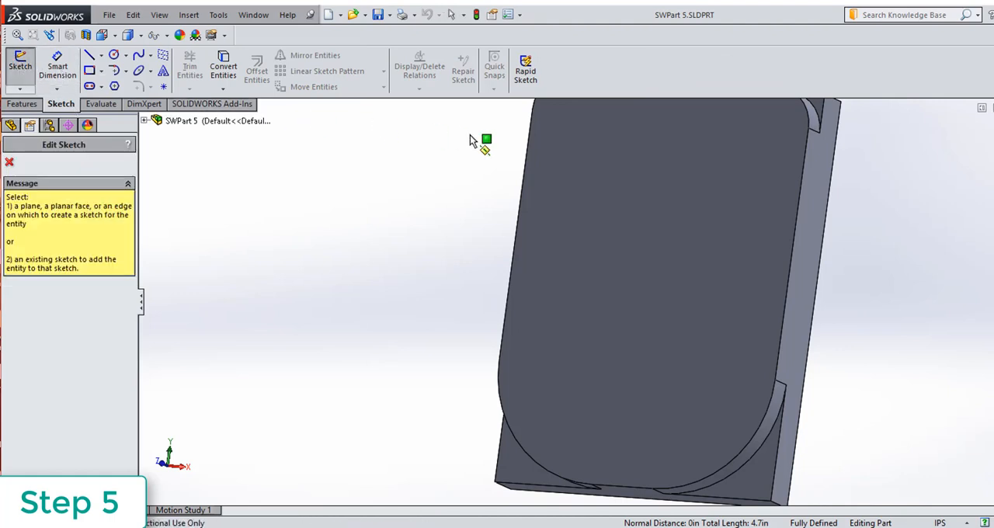
{"action": "left_click", "coordinate": [647, 207]}
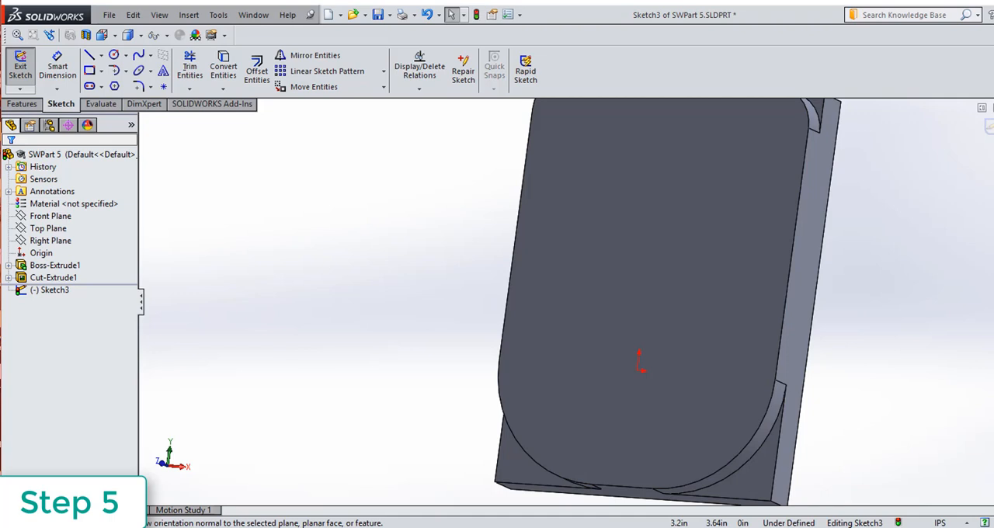
{"action": "key", "text": "ctrl+8"}
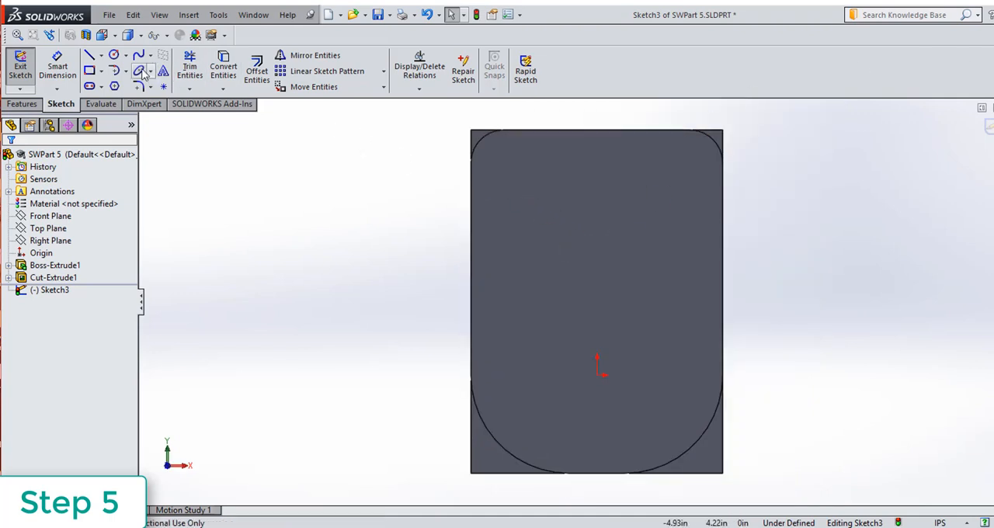
{"action": "left_click", "coordinate": [101, 72]}
{"action": "left_click", "coordinate": [100, 72]}
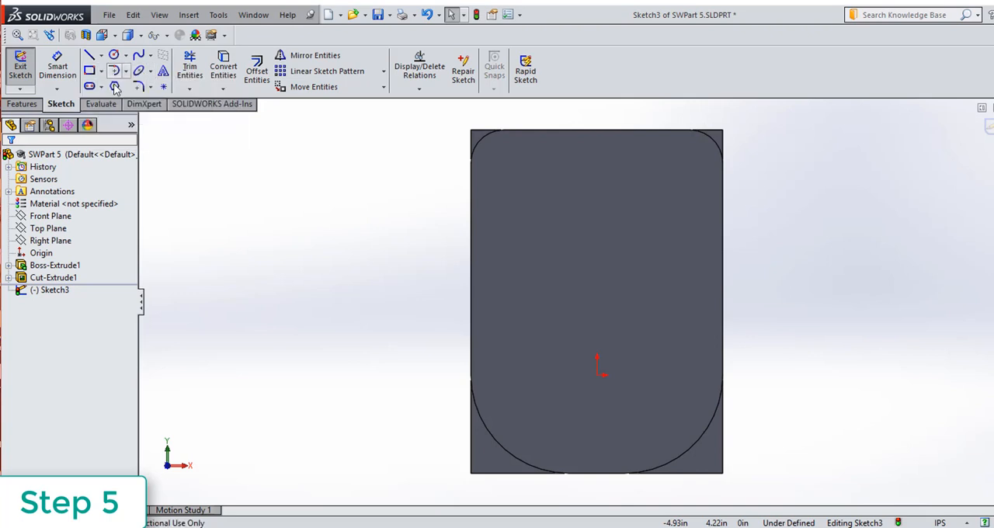
{"action": "left_click", "coordinate": [100, 73]}
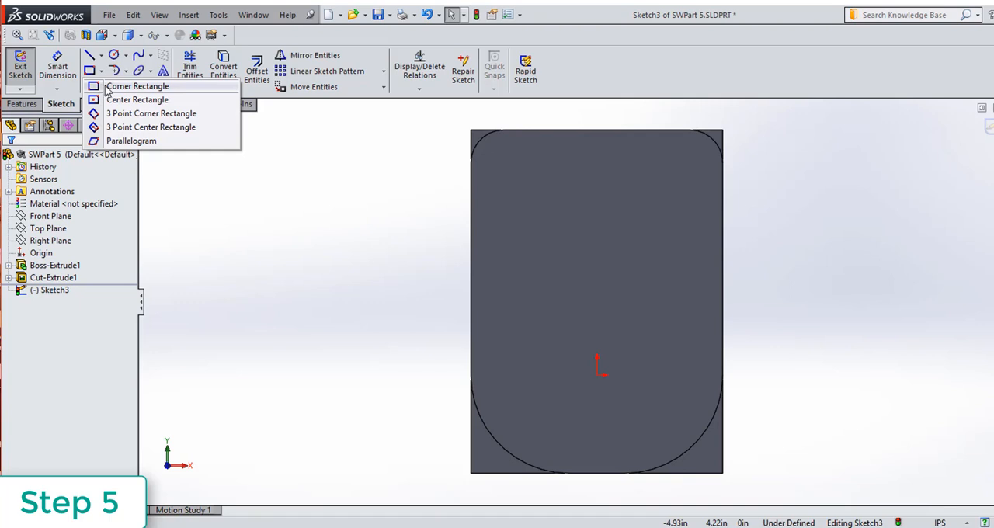
{"action": "left_click", "coordinate": [108, 86]}
{"action": "left_click", "coordinate": [512, 185]}
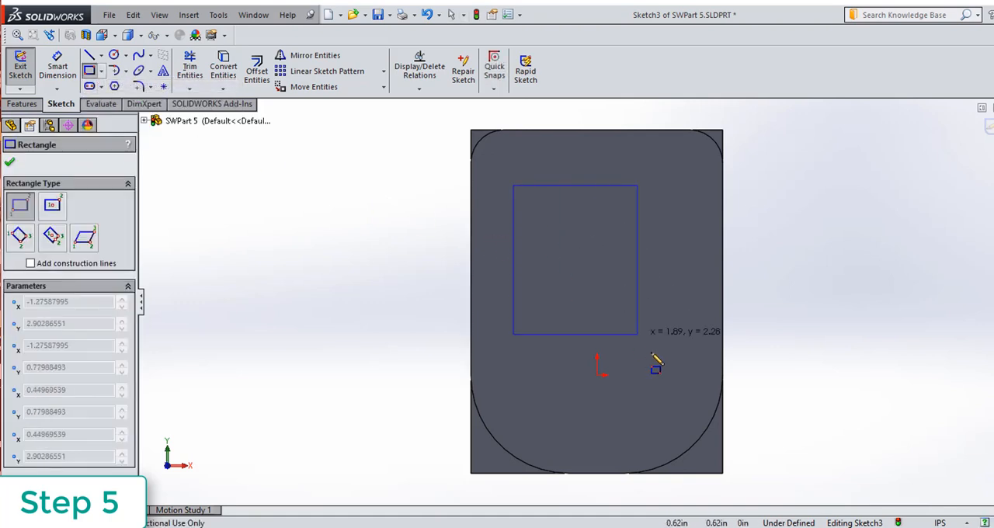
{"action": "left_click", "coordinate": [685, 404]}
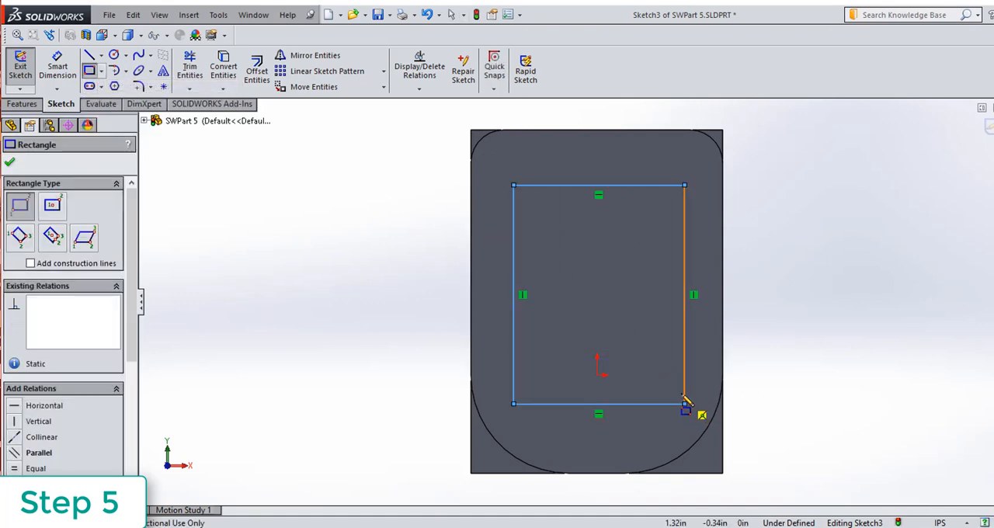
Dimension the rectangle's upper edge and set its width to 2.35 in.
{"action": "left_click", "coordinate": [59, 63]}
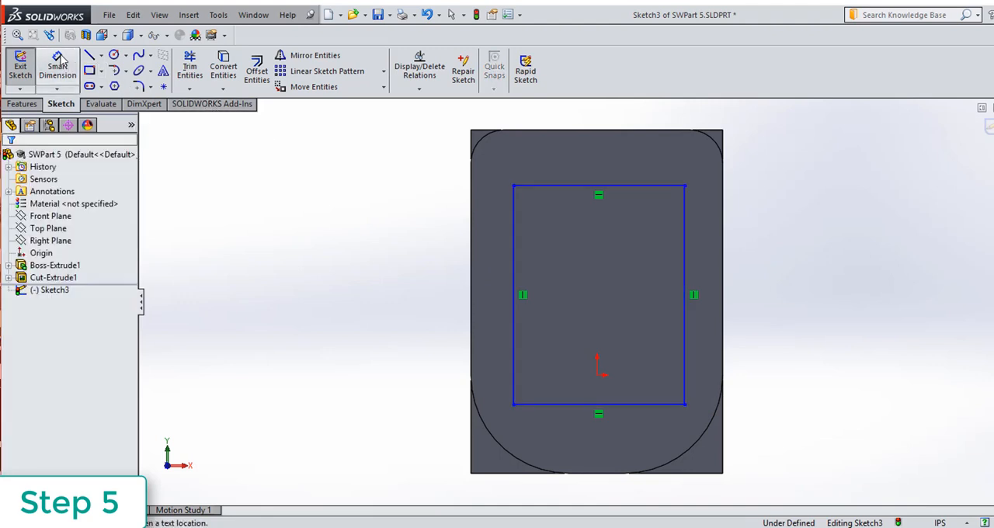
{"action": "left_click", "coordinate": [549, 189]}
{"action": "left_click", "coordinate": [588, 158]}
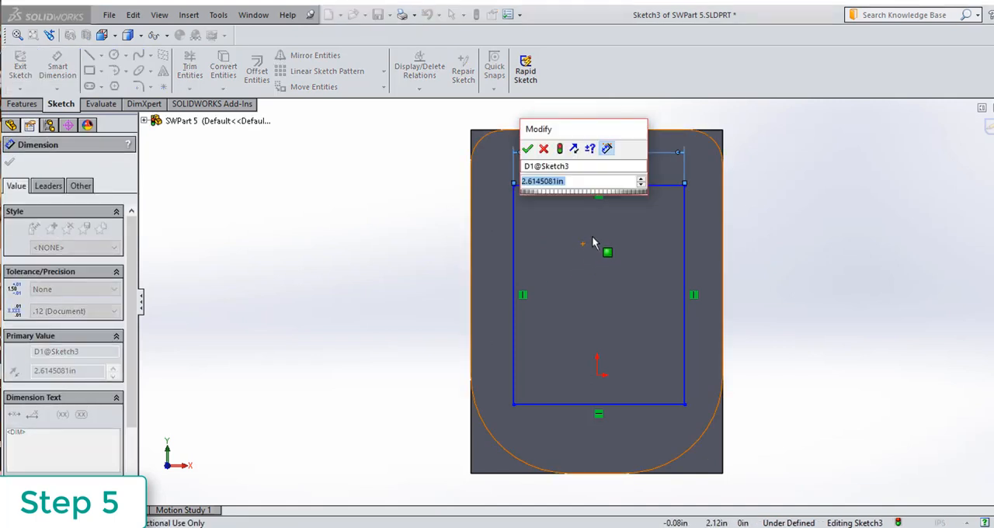
{"action": "type", "text": "2.35"}
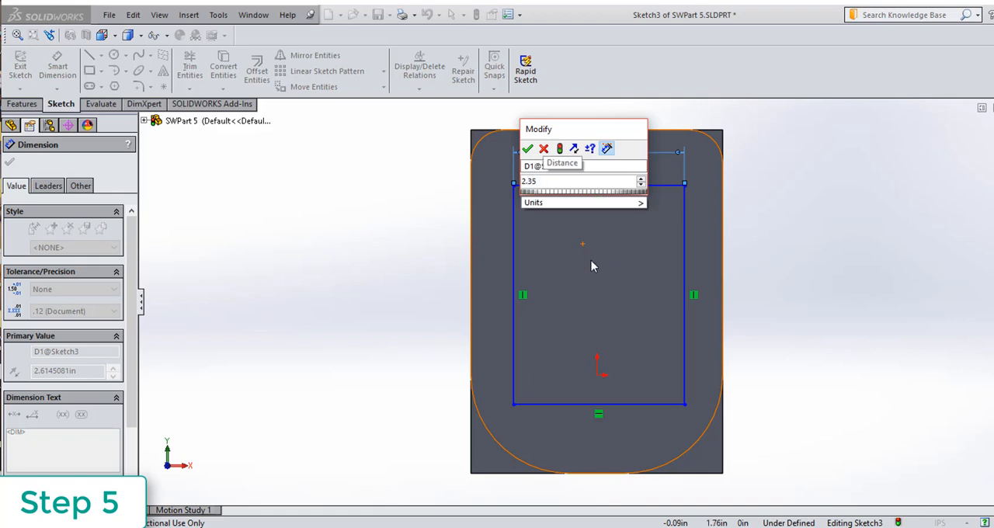
{"action": "key", "text": "Return"}
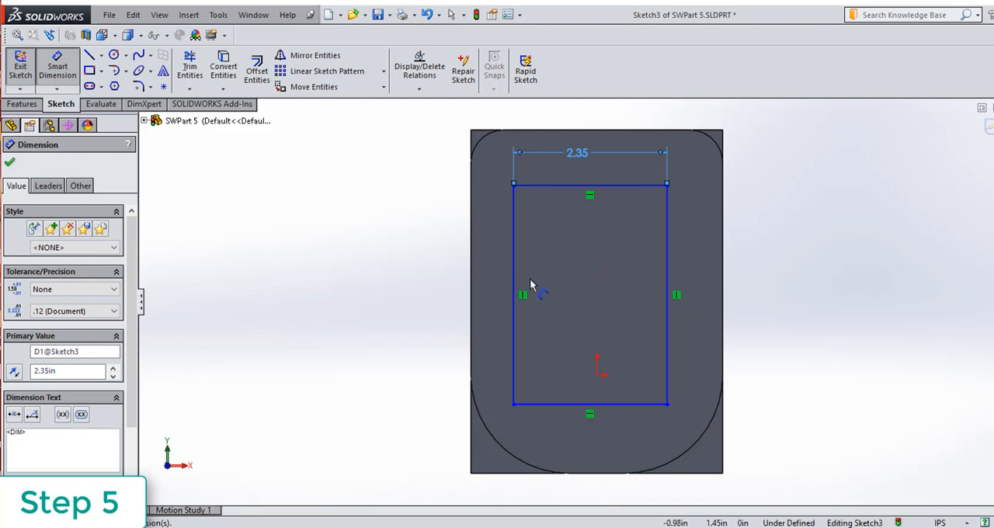
Dimension the horizontal distance from the rectangle's left edge to the origin and set it to 2.35/2 in.
{"action": "left_click", "coordinate": [516, 324]}
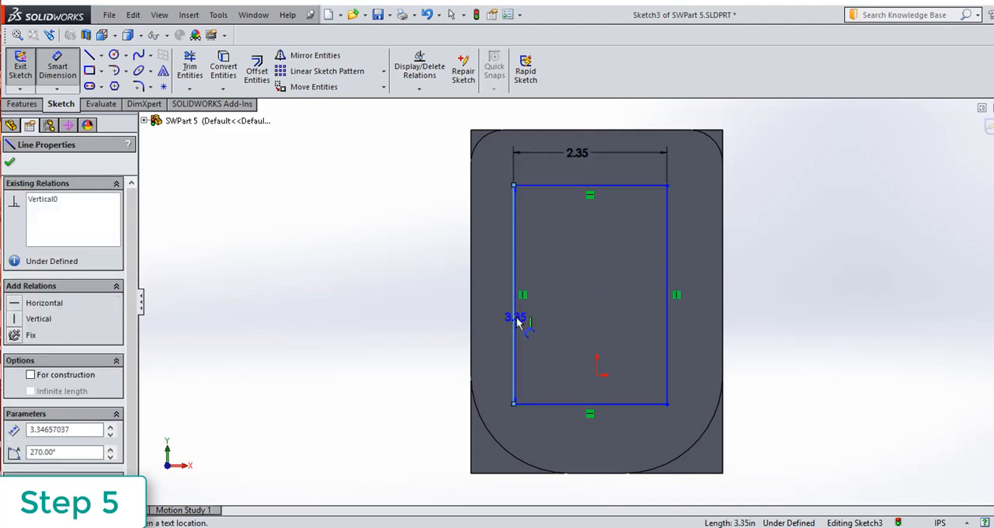
{"action": "left_click", "coordinate": [600, 375]}
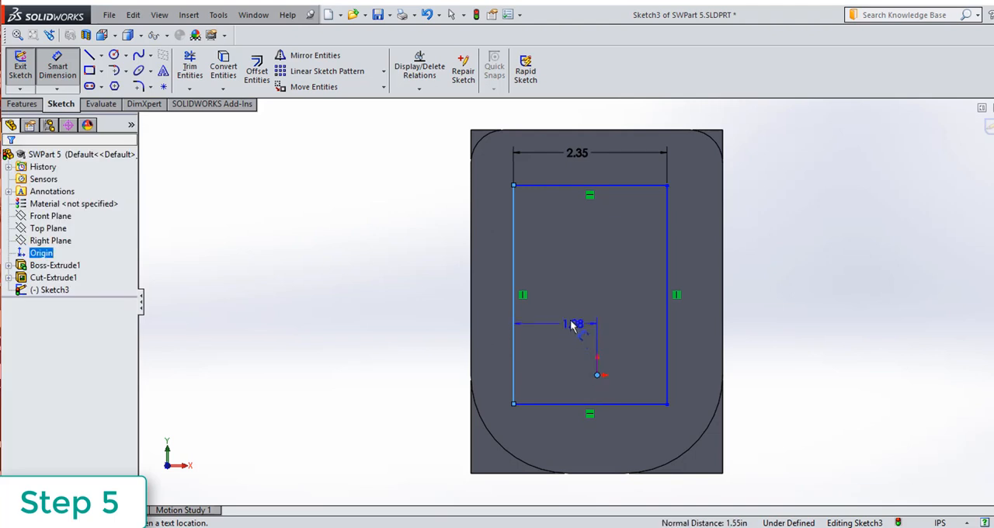
{"action": "left_click", "coordinate": [579, 315]}
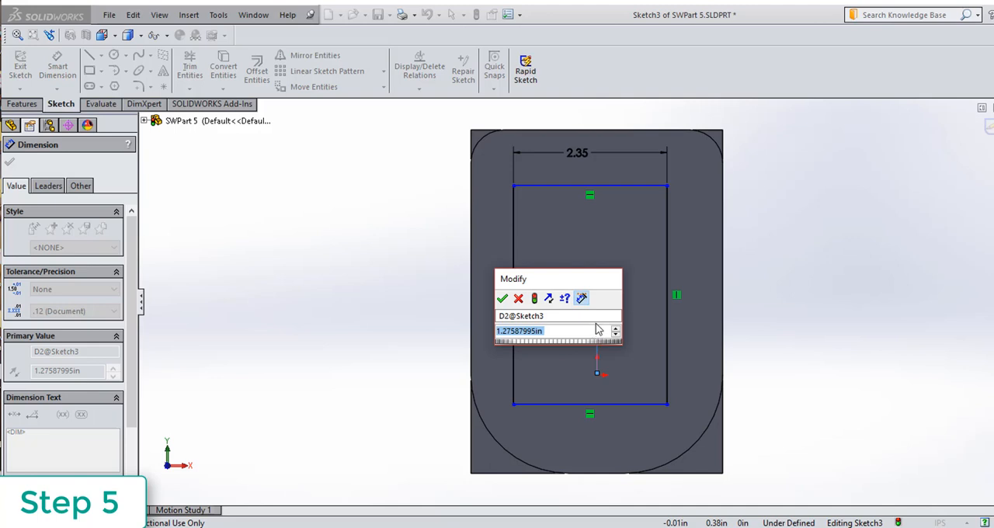
{"action": "type", "text": "2.35"}
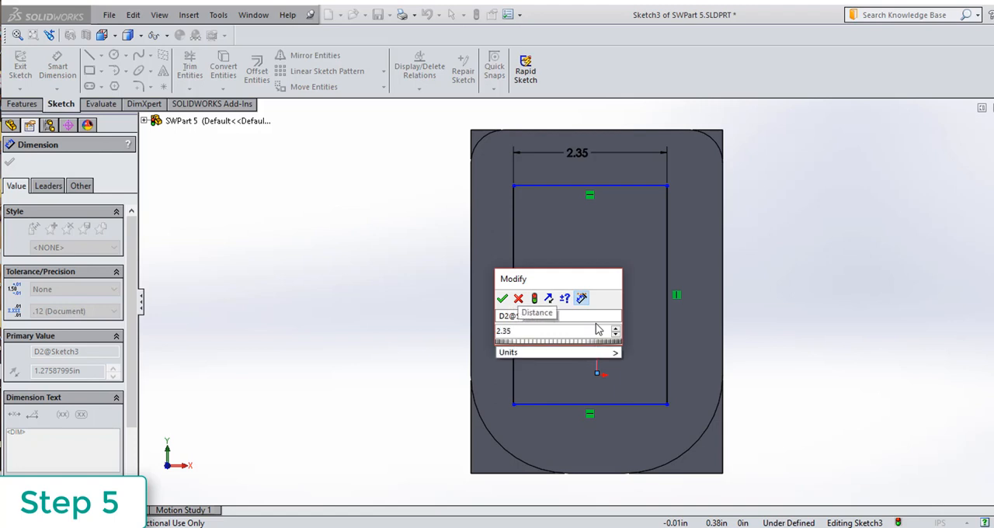
{"action": "type", "text": "/2"}
{"action": "key", "text": "Return"}
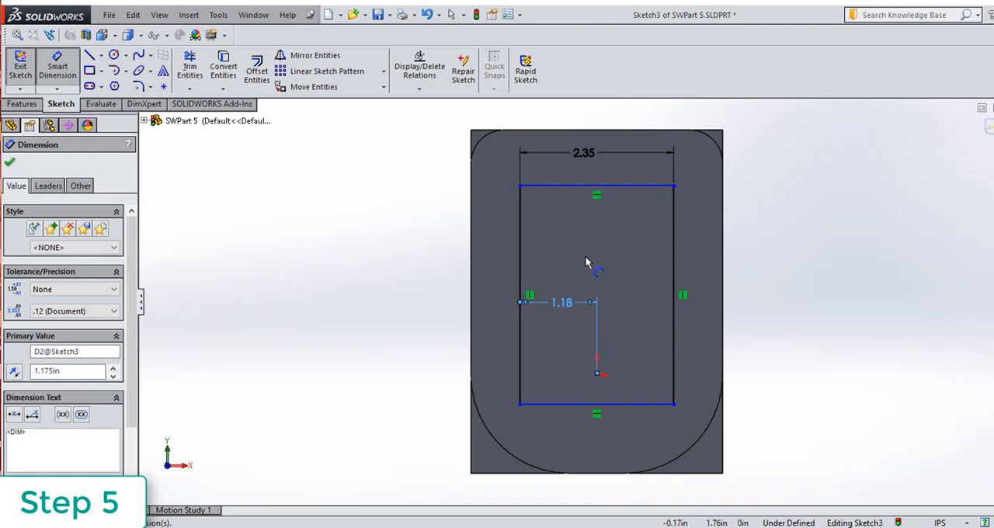
Dimension the vertical distance from the rectangle's upper edge to the origin and set it to 3.0 in.
{"action": "left_click", "coordinate": [579, 185]}
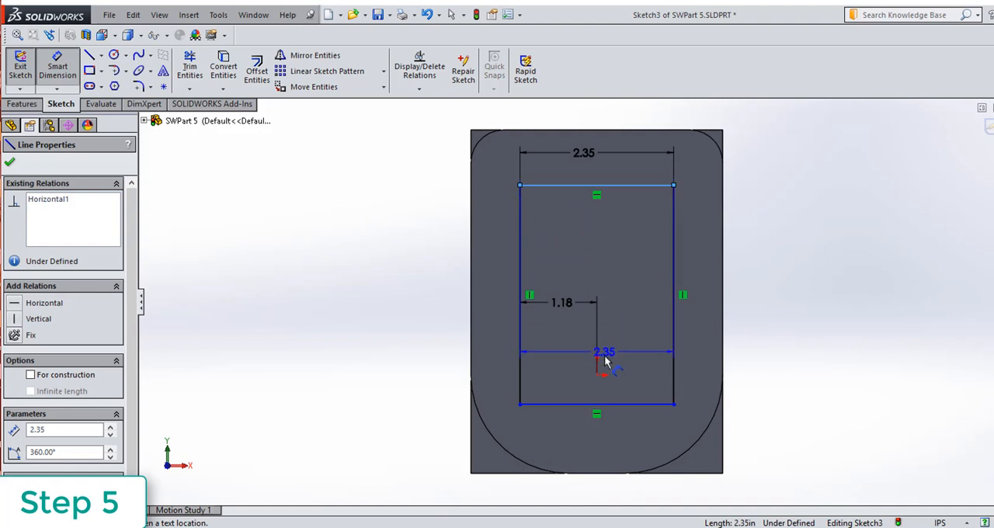
{"action": "left_click", "coordinate": [597, 376]}
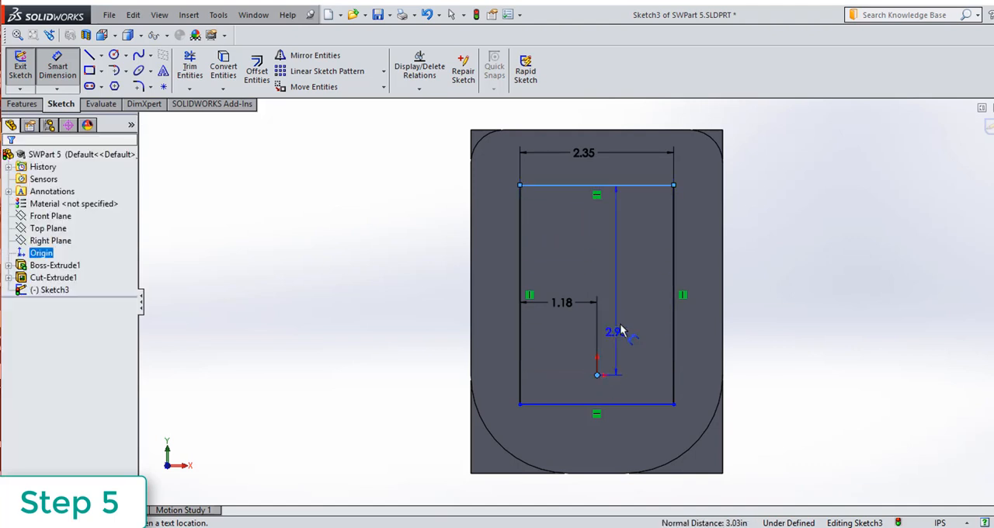
{"action": "left_click", "coordinate": [625, 277]}
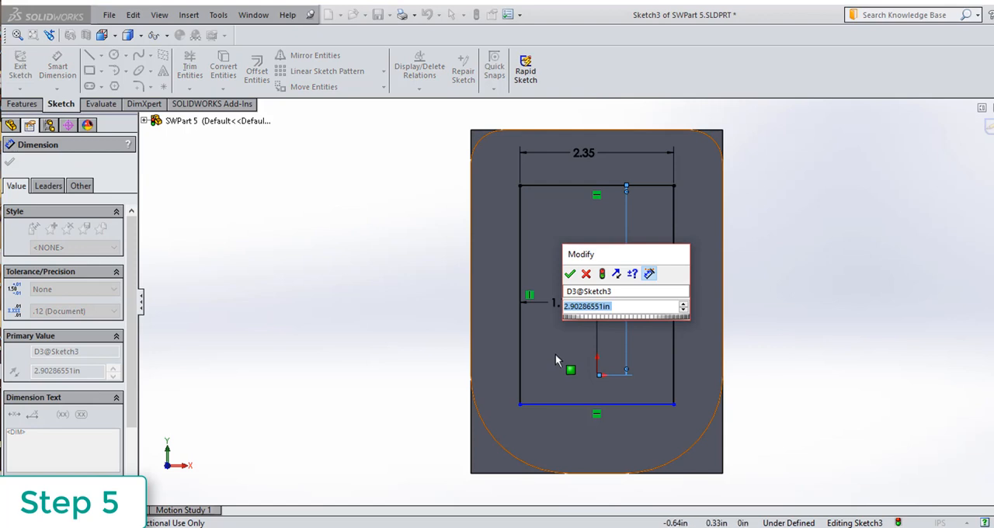
{"action": "type", "text": "3.0"}
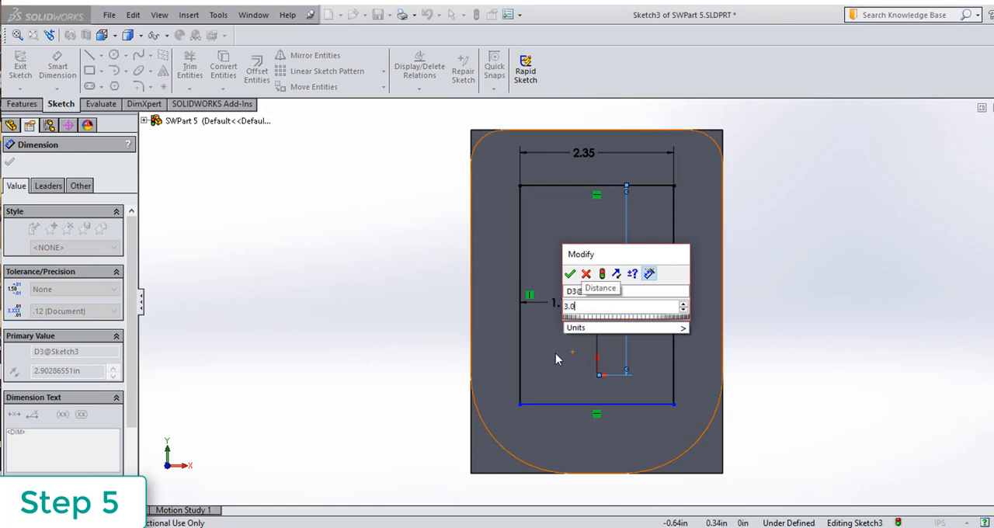
{"action": "key", "text": "Return"}
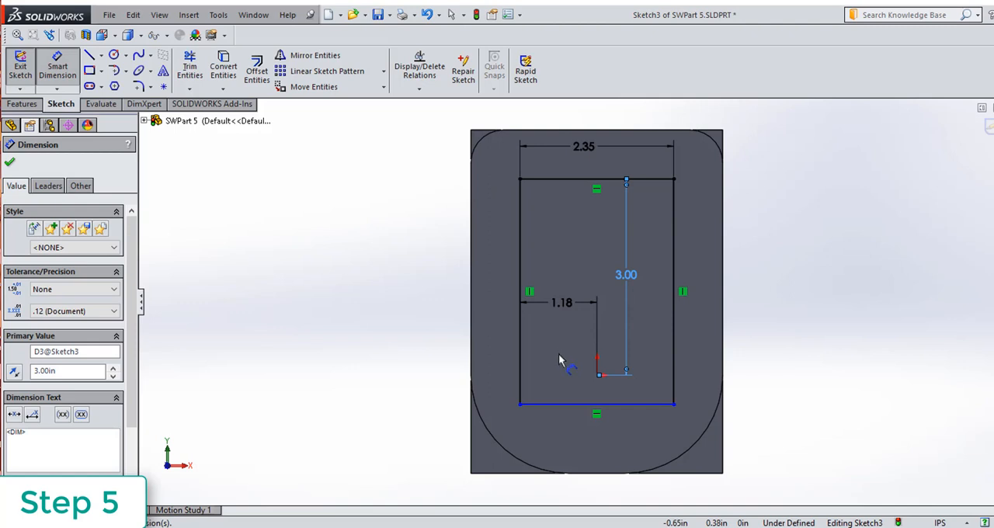
Dimension the vertical distance from the rectangle's lower edge to the origin and set it to 1 in.
{"action": "left_click", "coordinate": [602, 403]}
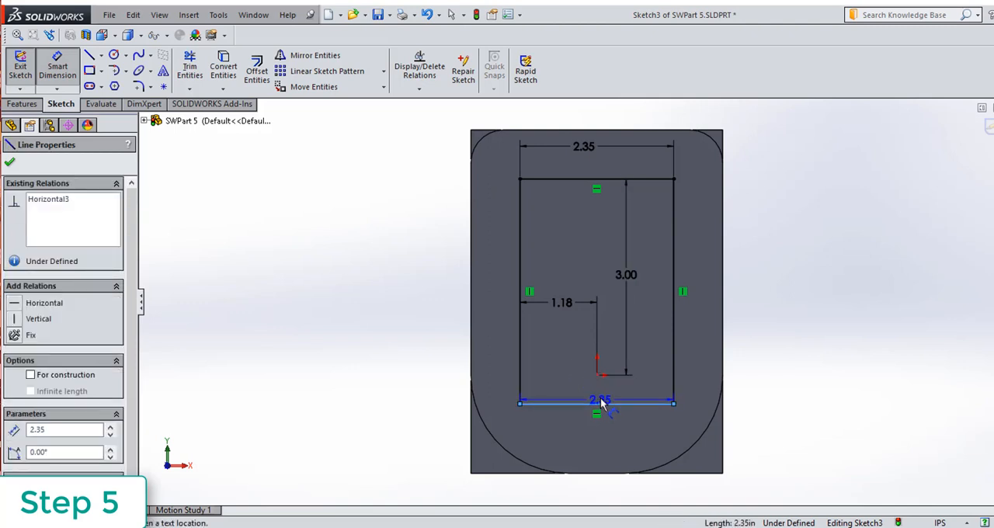
{"action": "left_click", "coordinate": [596, 375]}
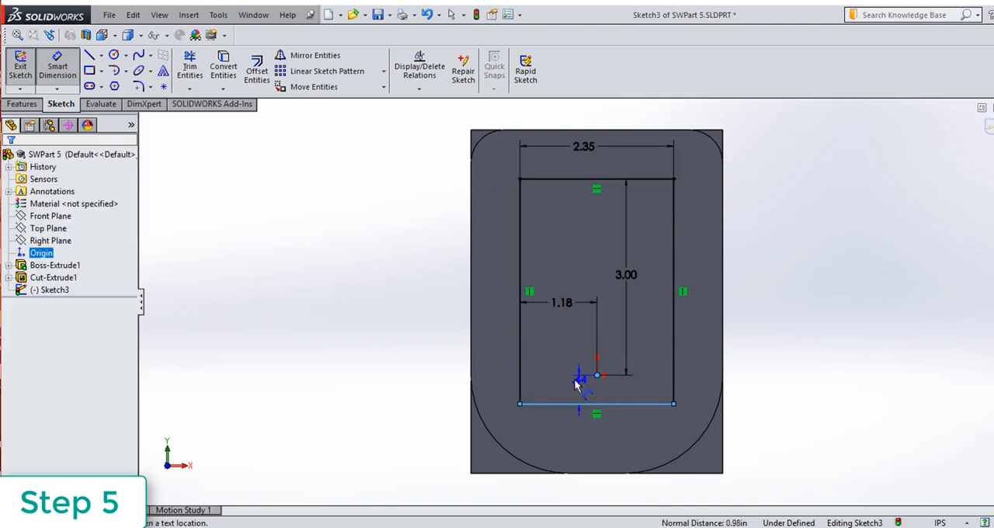
{"action": "left_click", "coordinate": [566, 392]}
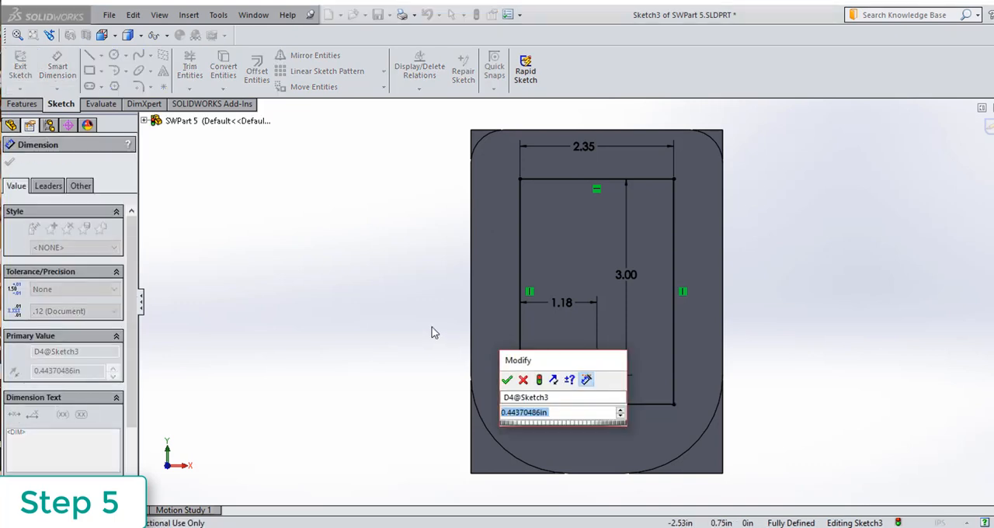
{"action": "type", "text": "1"}
{"action": "key", "text": "Return"}
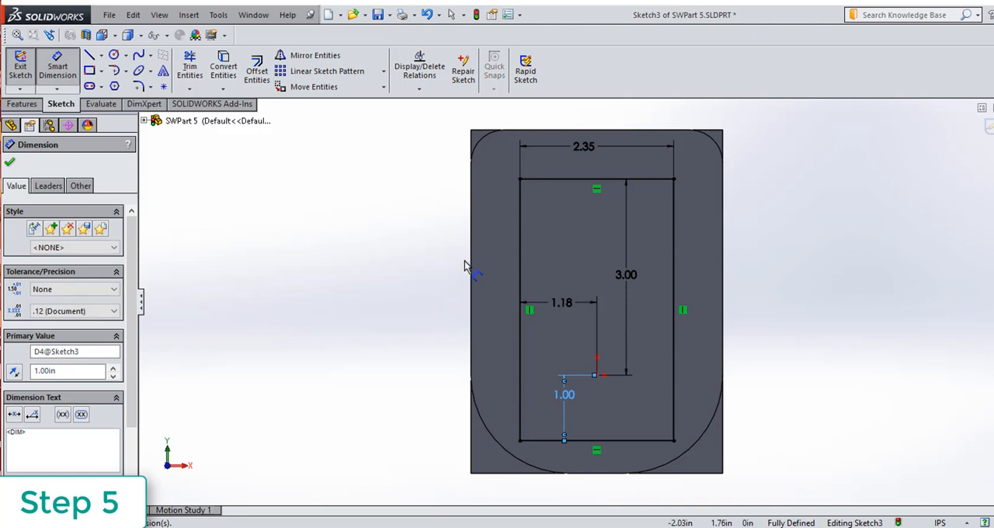
Apply 0.500 in sketch fillets to the two upper corners of the rectangle.
{"action": "left_click", "coordinate": [141, 87]}
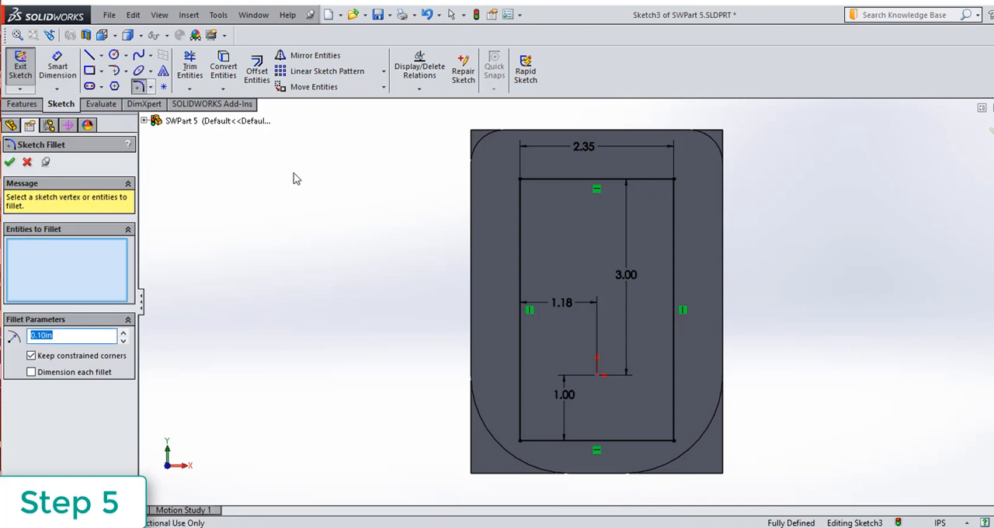
{"action": "left_click", "coordinate": [578, 179]}
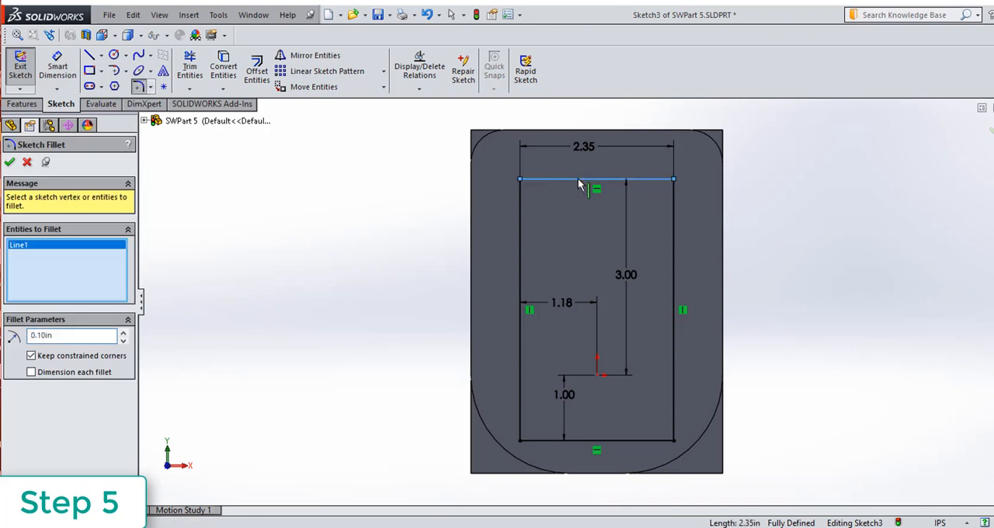
{"action": "left_click", "coordinate": [521, 254]}
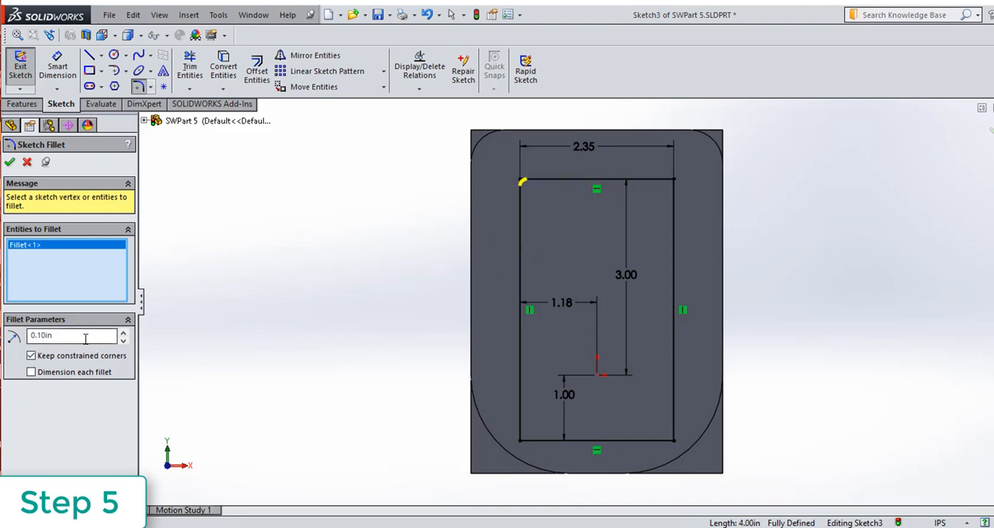
{"action": "left_click_drag", "start_coordinate": [81, 338], "coordinate": [31, 336]}
{"action": "type", "text": ".500"}
{"action": "key", "text": "Return"}
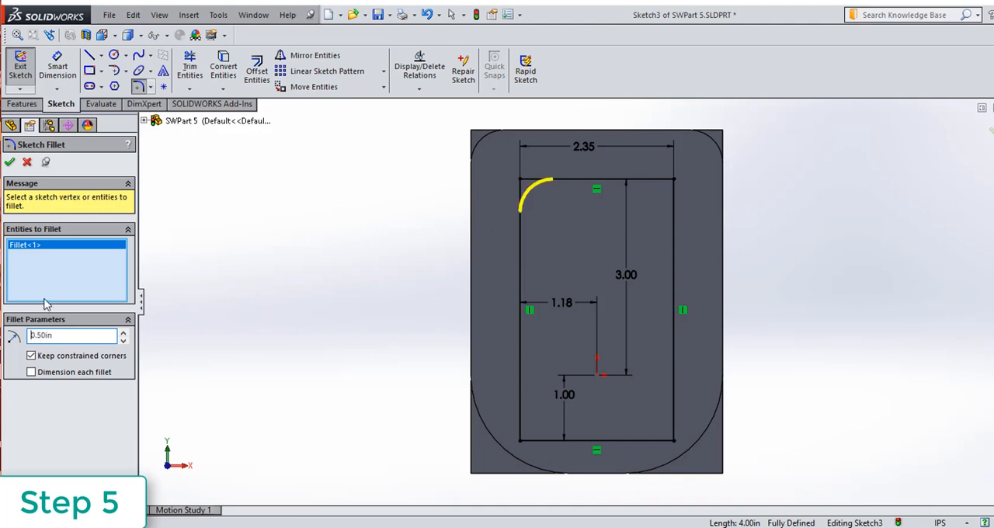
{"action": "left_click", "coordinate": [602, 179]}
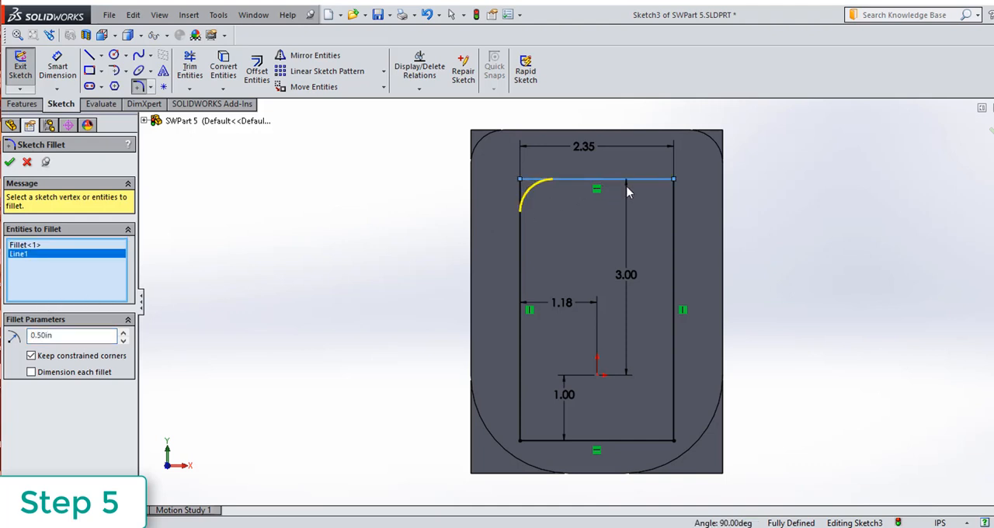
{"action": "left_click", "coordinate": [673, 224]}
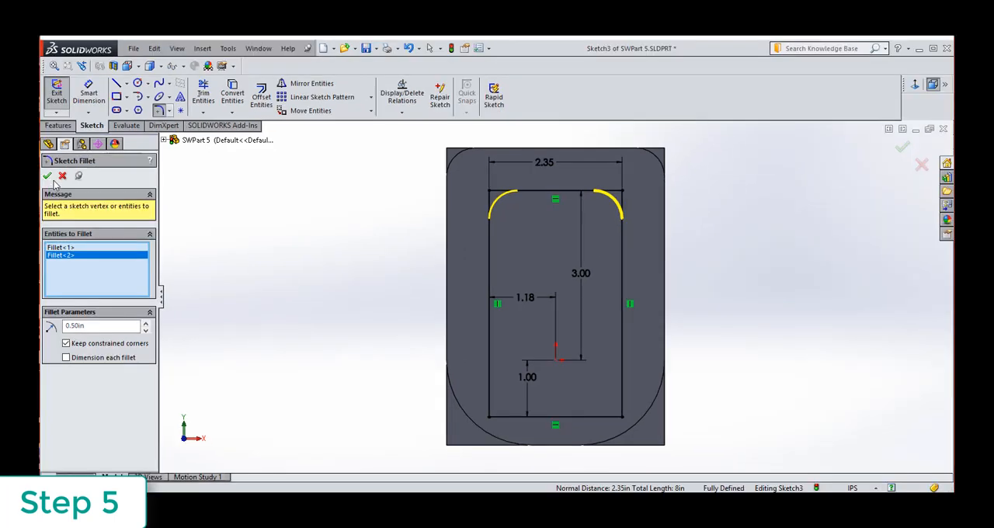
{"action": "left_click", "coordinate": [46, 176]}
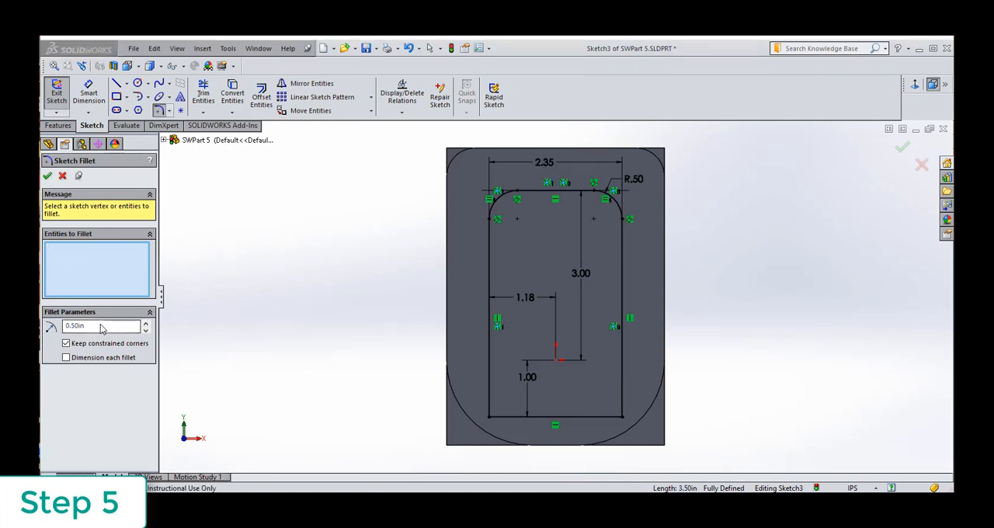
Apply 1.0 in sketch fillets to the rectangle's two lower corners and finish the sketch.
{"action": "left_click_drag", "start_coordinate": [102, 328], "coordinate": [43, 326]}
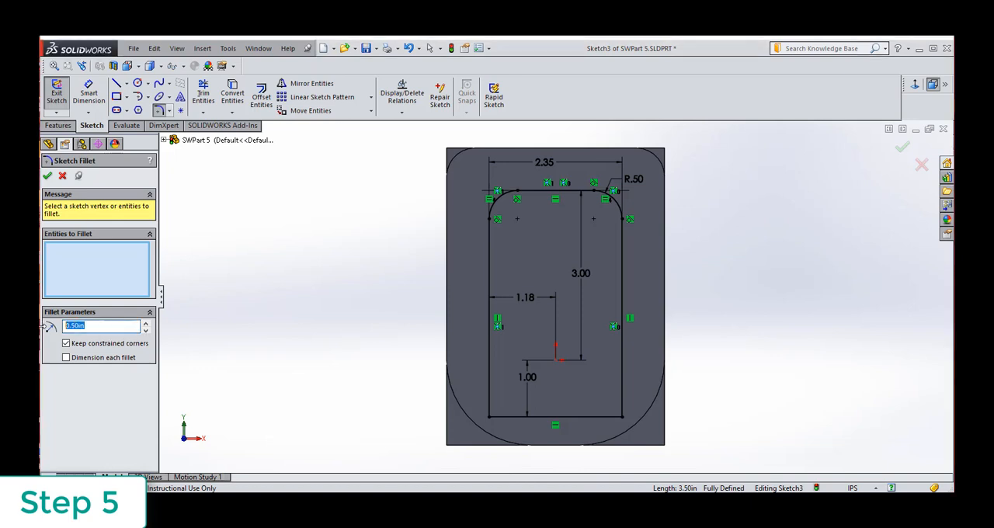
{"action": "type", "text": "1"}
{"action": "left_click", "coordinate": [622, 302]}
{"action": "left_click", "coordinate": [552, 420]}
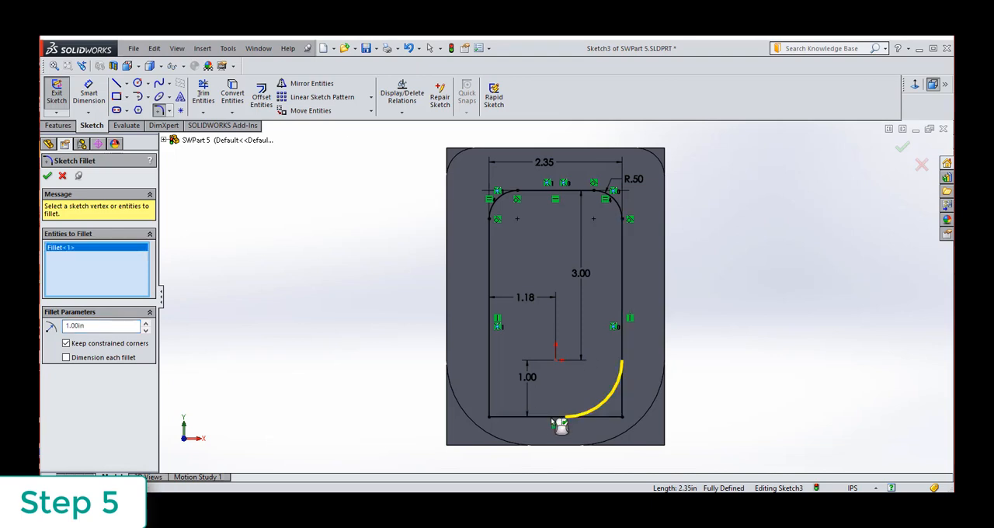
{"action": "left_click", "coordinate": [559, 420]}
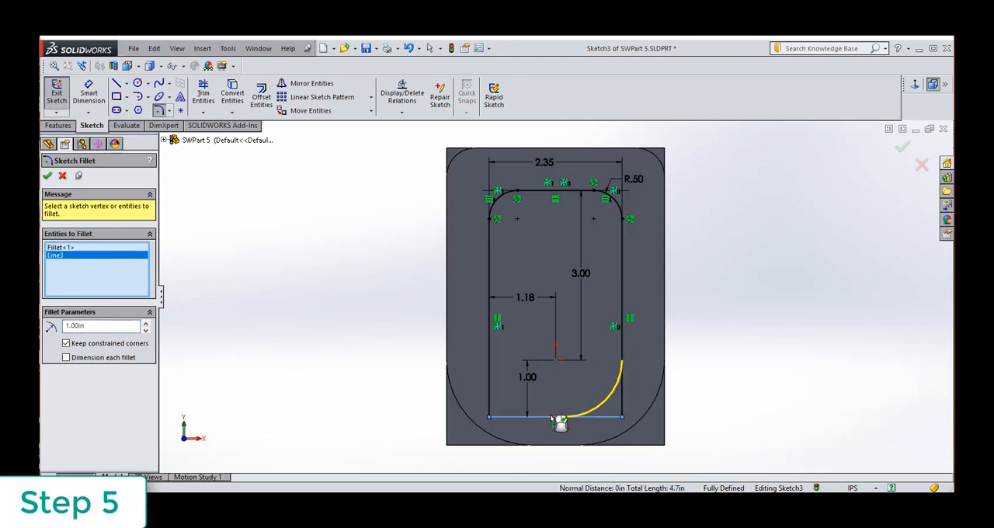
{"action": "left_click", "coordinate": [490, 337]}
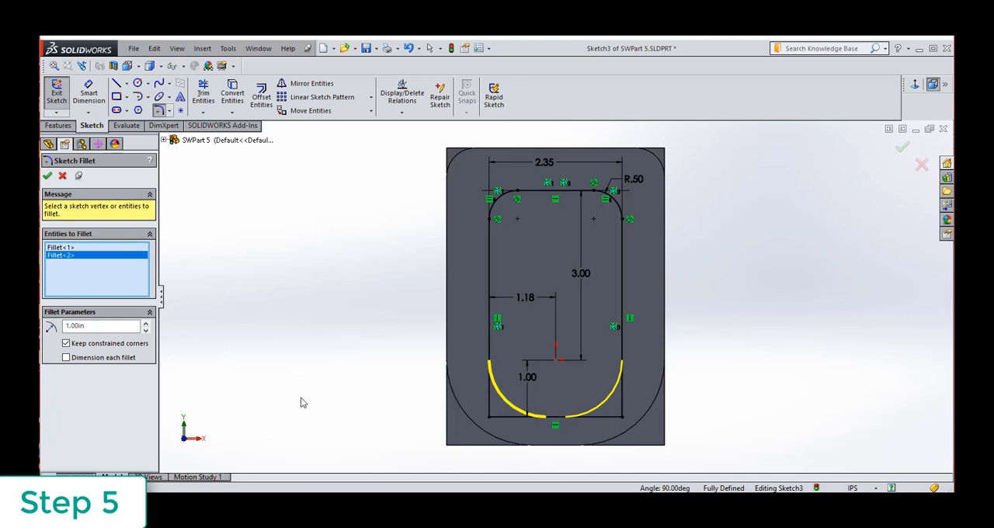
{"action": "left_click", "coordinate": [46, 176]}
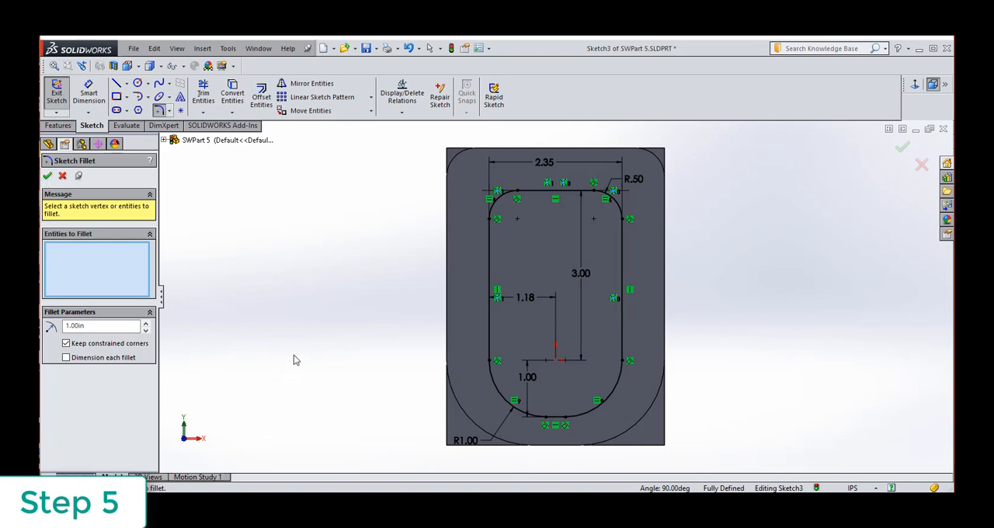
{"action": "left_click", "coordinate": [56, 95]}
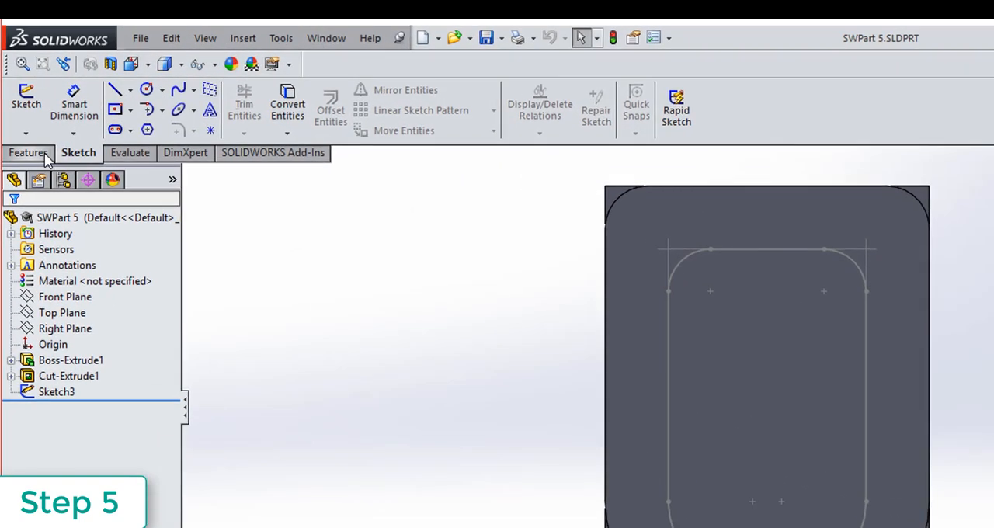
Cut the filleted rectangle sketch into the raised face with a blind Extruded Cut 0.500 in deep.
{"action": "left_click", "coordinate": [69, 127]}
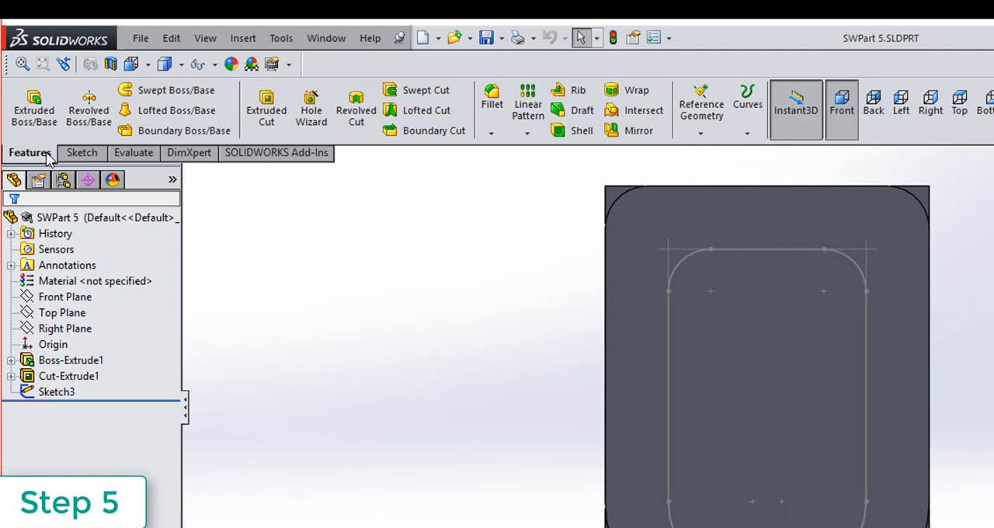
{"action": "left_click", "coordinate": [268, 125]}
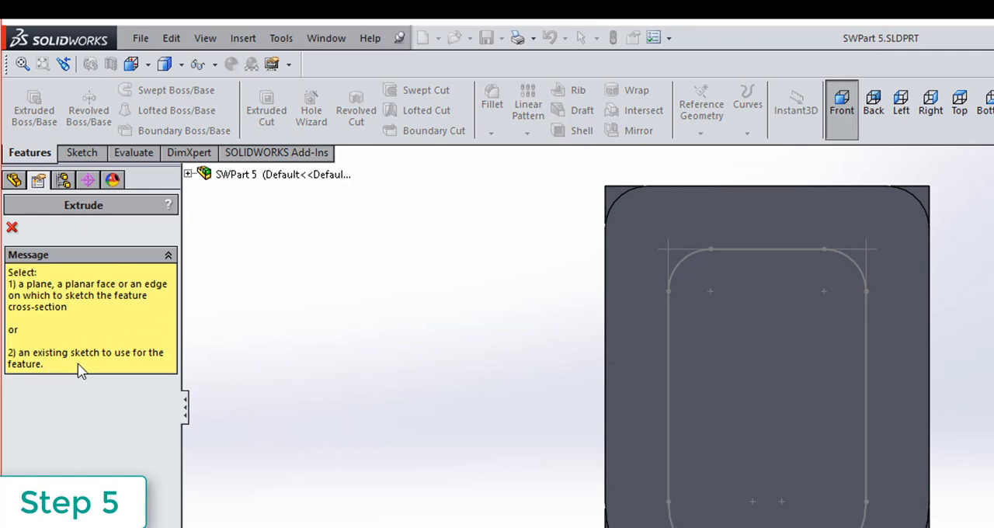
{"action": "left_click", "coordinate": [747, 249]}
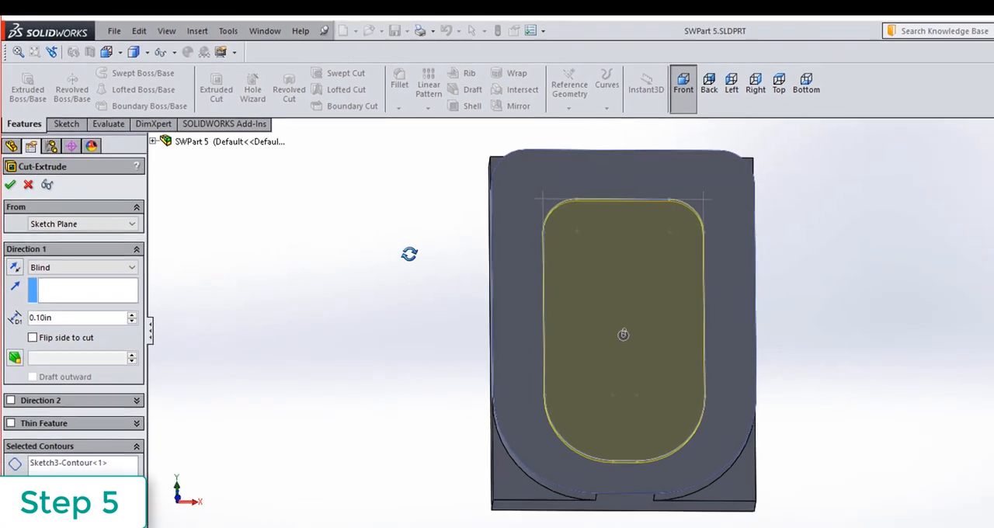
{"action": "middle_click_drag", "start_coordinate": [512, 320], "coordinate": [529, 261]}
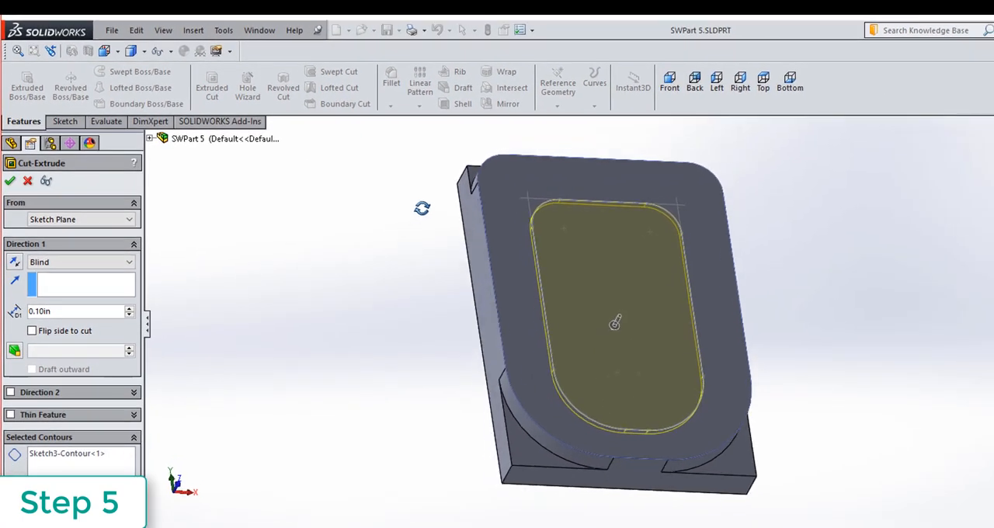
{"action": "middle_click_drag", "start_coordinate": [422, 208], "coordinate": [428, 215]}
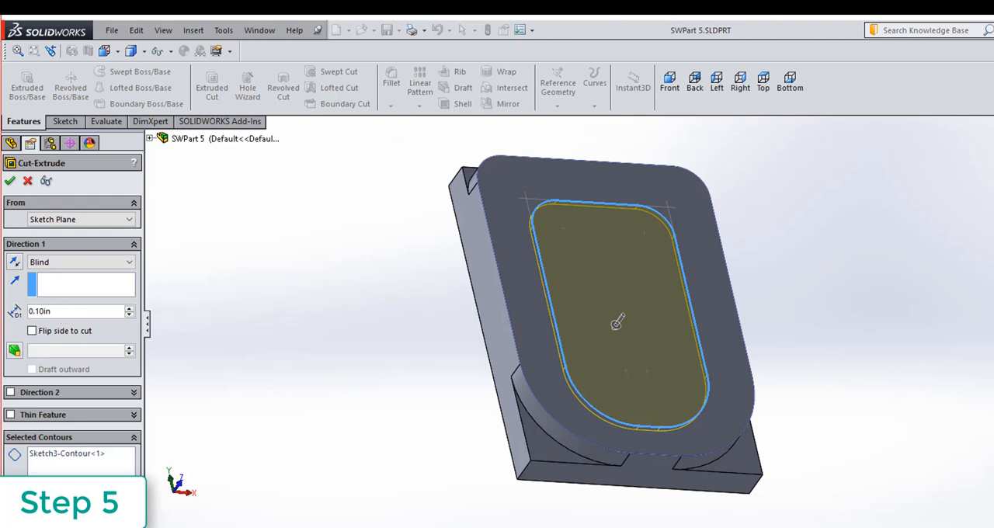
{"action": "double_click", "coordinate": [70, 313]}
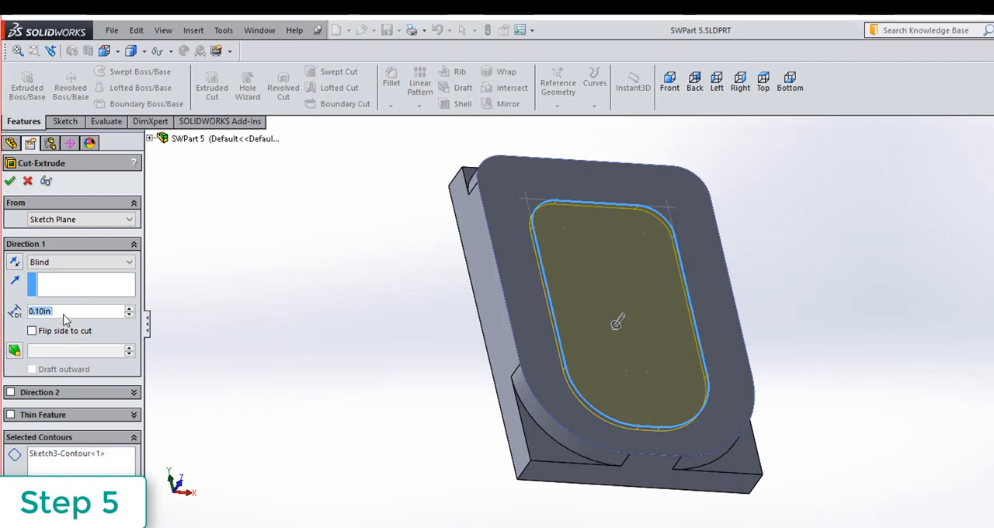
{"action": "type", "text": ".500"}
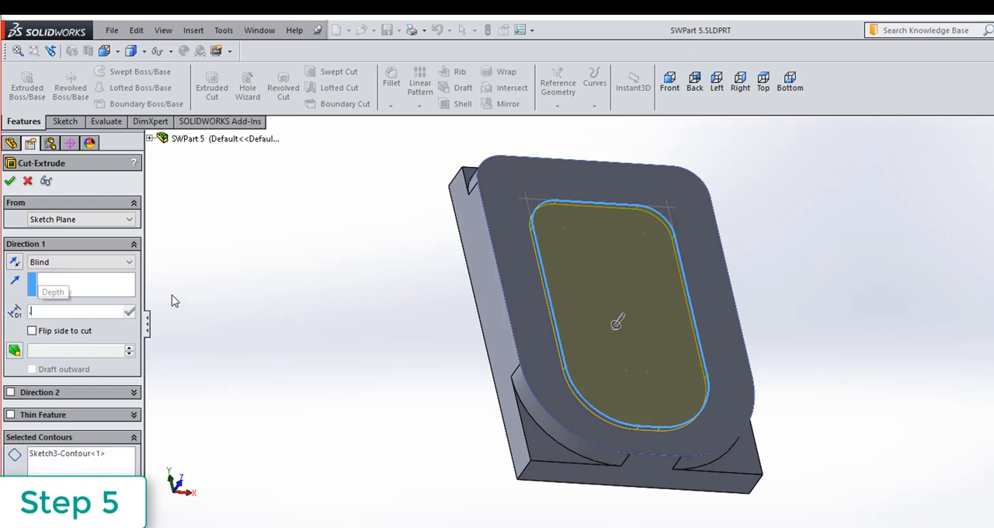
{"action": "key", "text": "Return"}
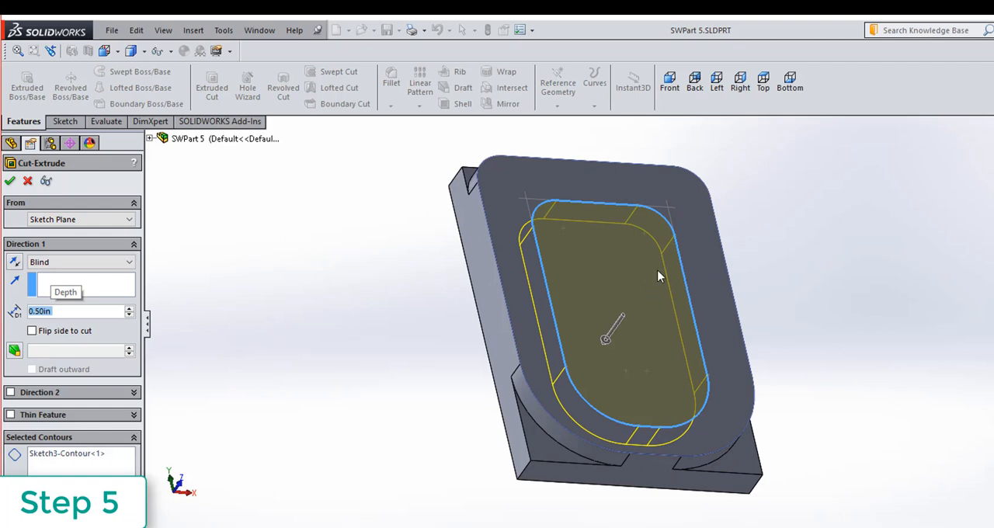
{"action": "left_click", "coordinate": [10, 182]}
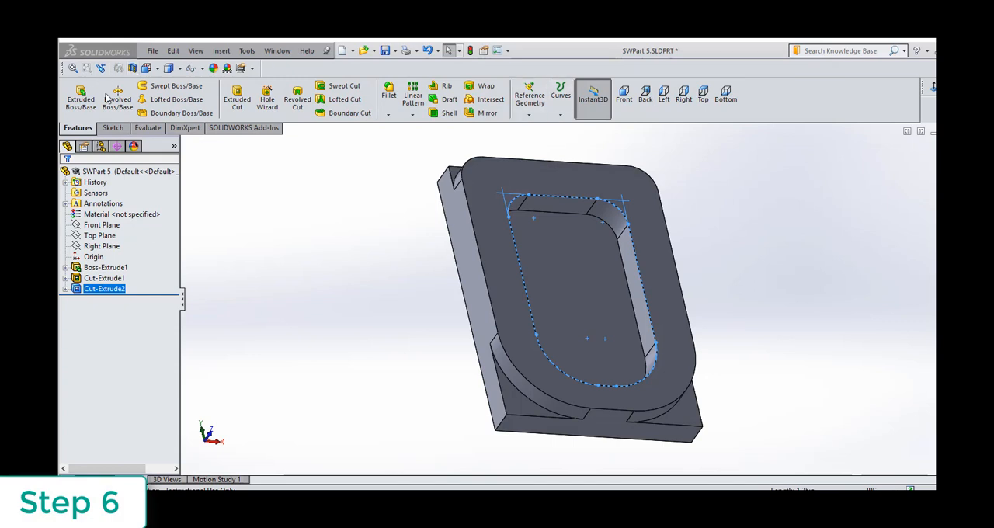
Start a sketch on the pocket floor and draw a center rectangle about 0.38 in wide and 0.49 in high centred on the origin.
{"action": "left_click", "coordinate": [113, 128]}
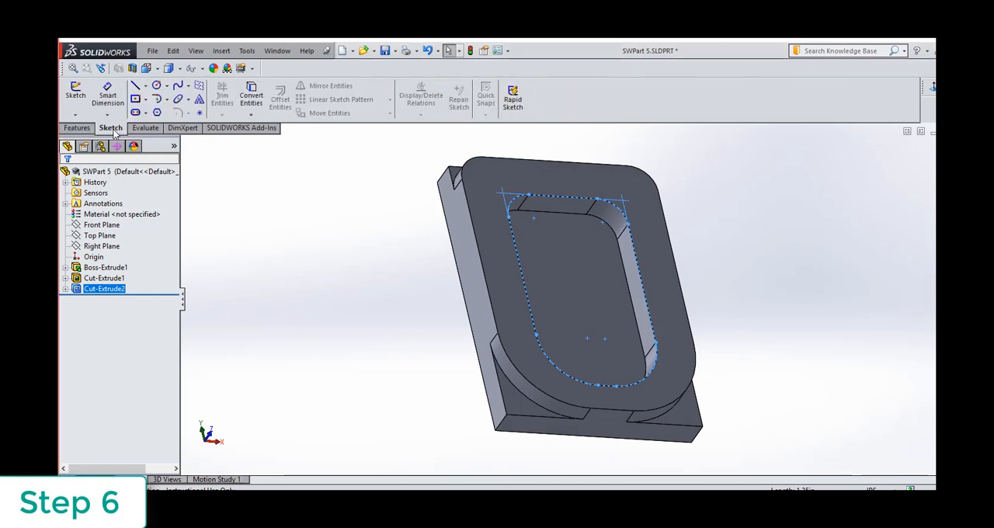
{"action": "left_click", "coordinate": [77, 93]}
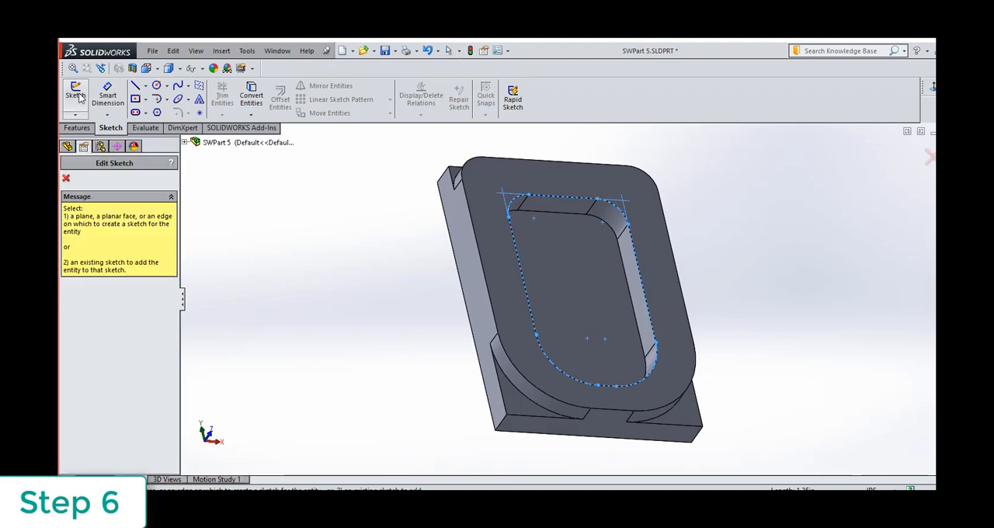
{"action": "left_click", "coordinate": [934, 86]}
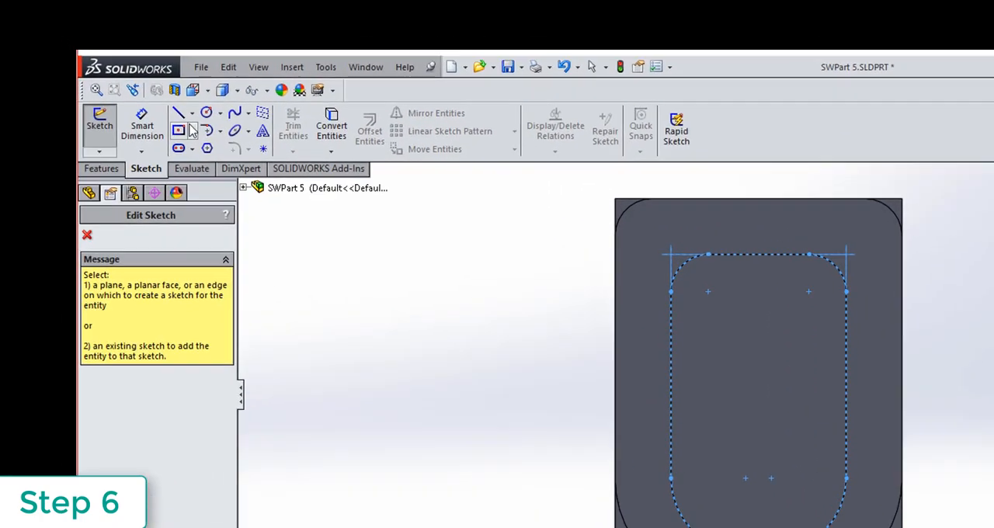
{"action": "left_click", "coordinate": [144, 99]}
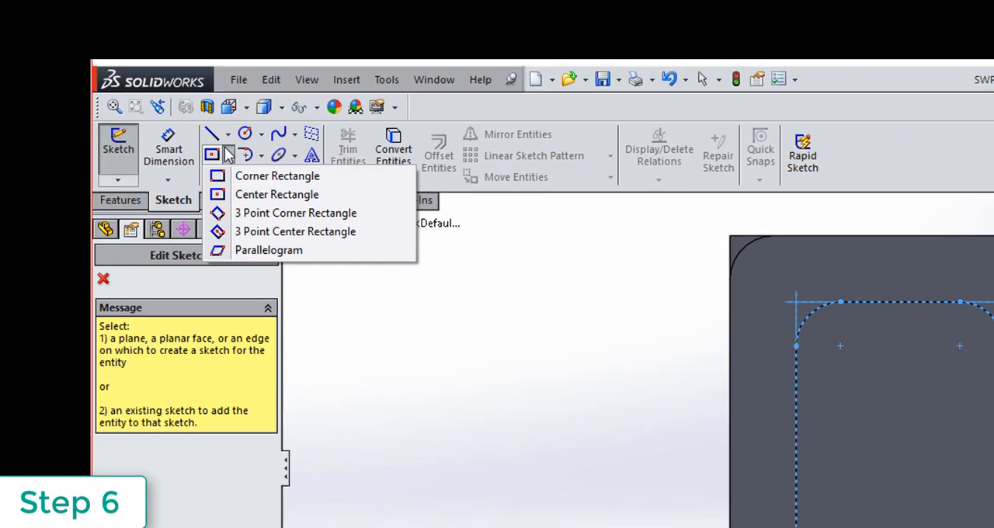
{"action": "left_click", "coordinate": [256, 194]}
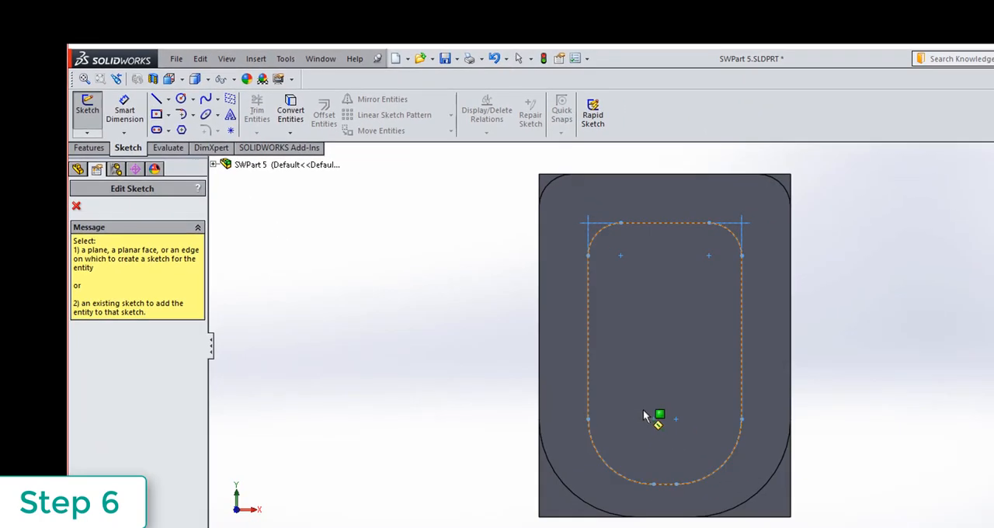
{"action": "left_click", "coordinate": [672, 320]}
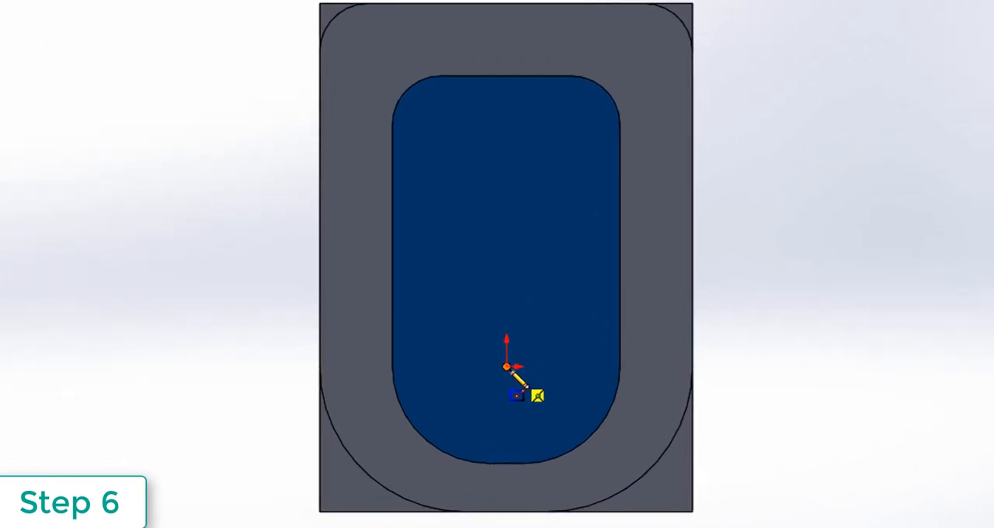
{"action": "left_click", "coordinate": [507, 366]}
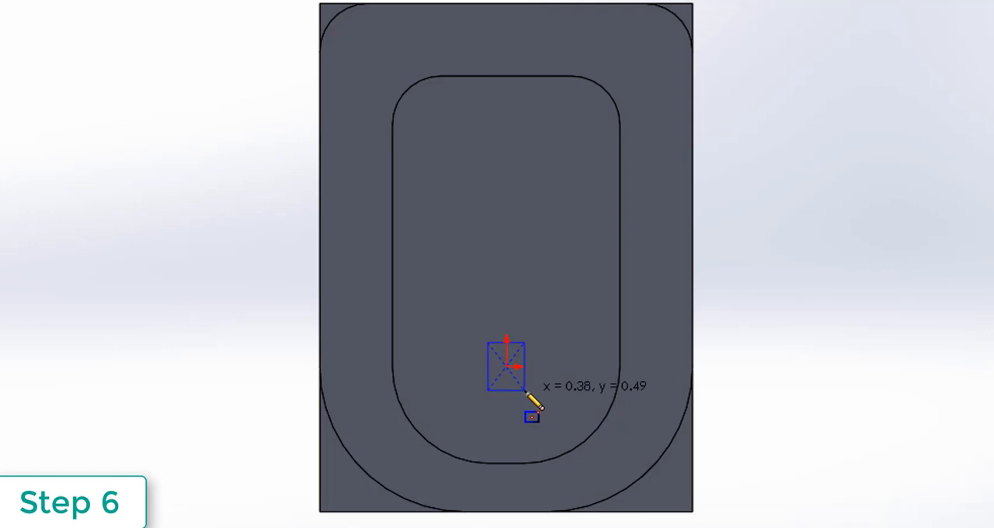
{"action": "left_click", "coordinate": [526, 391]}
{"action": "scroll", "coordinate": [527, 394], "scroll_direction": "down", "scroll_amount": 3}
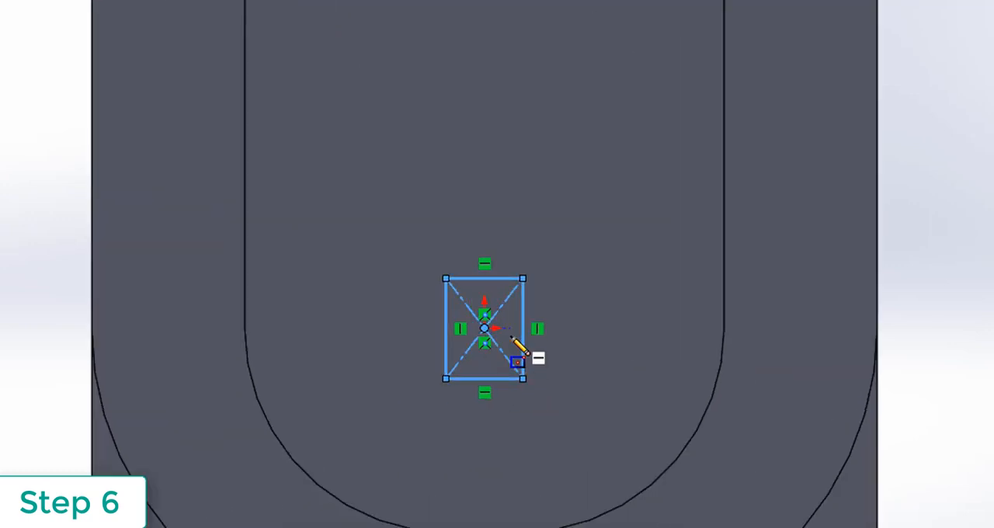
Finish the center rectangle on the pocket floor and dimension its vertical side to 1 in.
{"action": "scroll", "coordinate": [511, 339], "scroll_direction": "down", "scroll_amount": 3}
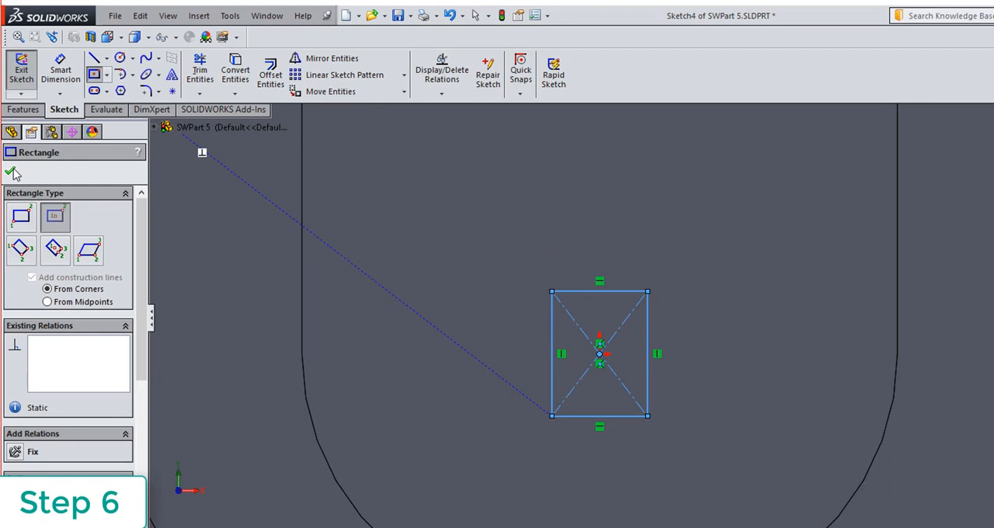
{"action": "left_click", "coordinate": [11, 172]}
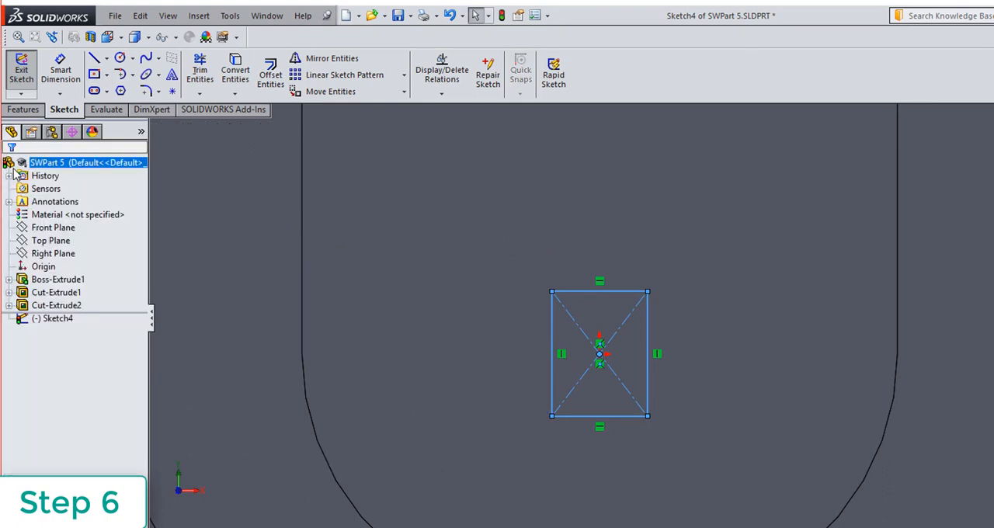
{"action": "left_click", "coordinate": [60, 70]}
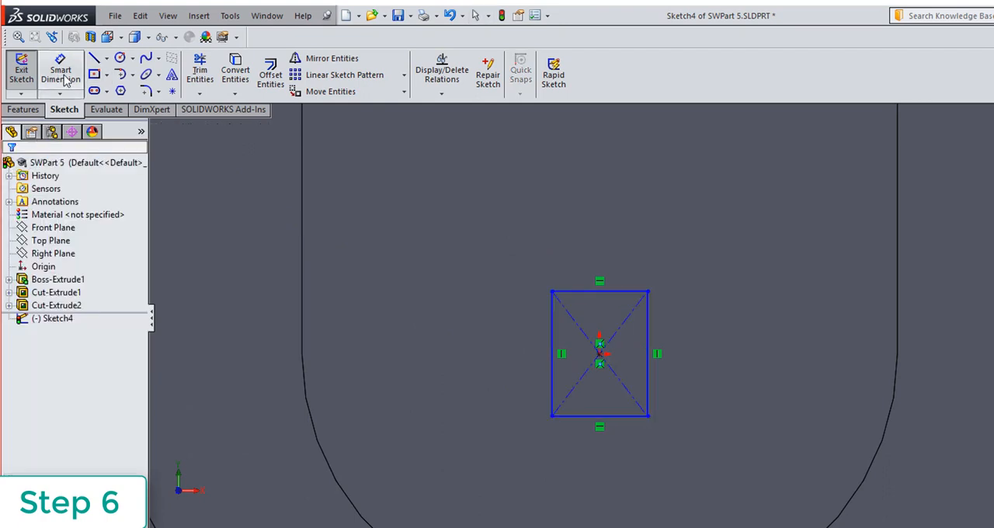
{"action": "left_click", "coordinate": [551, 358]}
{"action": "left_click", "coordinate": [493, 350]}
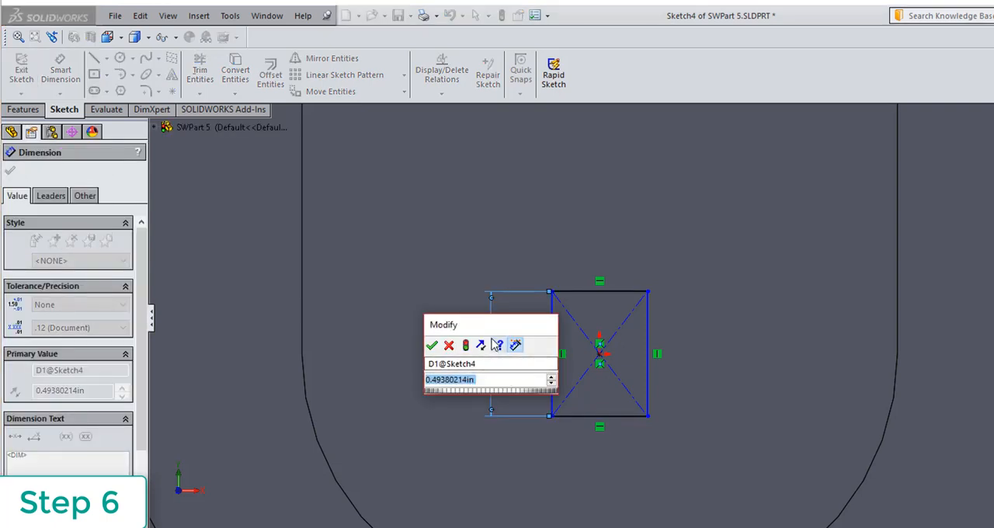
{"action": "type", "text": "1"}
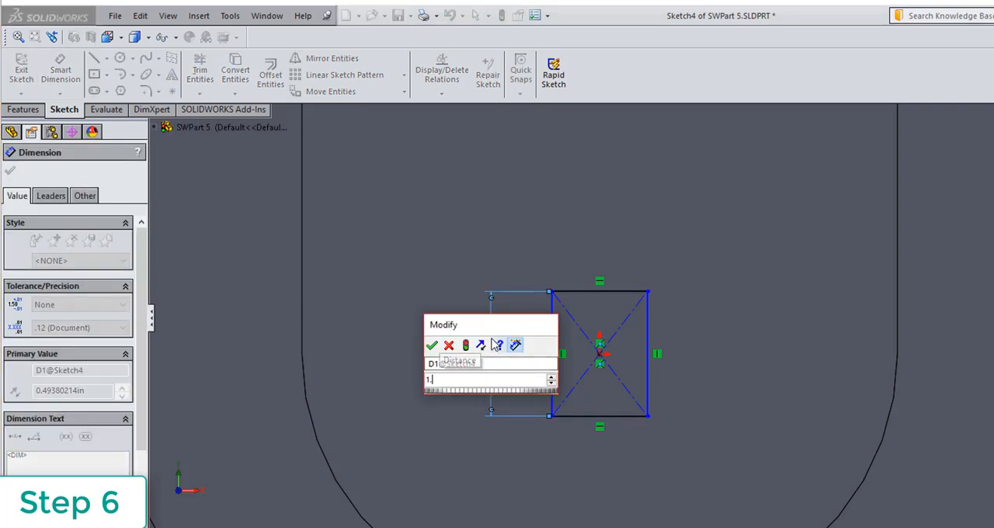
{"action": "key", "text": "Return"}
Dimension the rectangle's upper horizontal side to 0.350 in.
{"action": "left_click", "coordinate": [600, 236]}
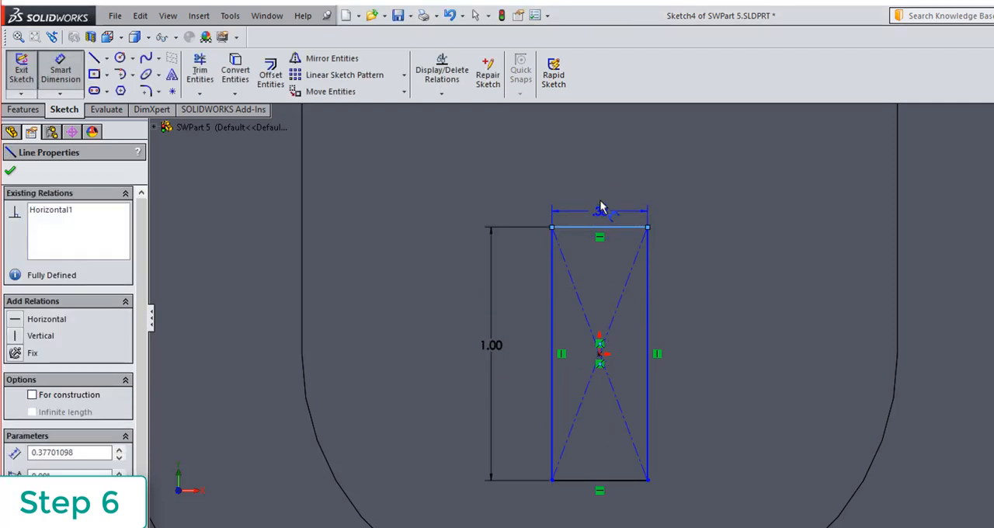
{"action": "left_click", "coordinate": [598, 188]}
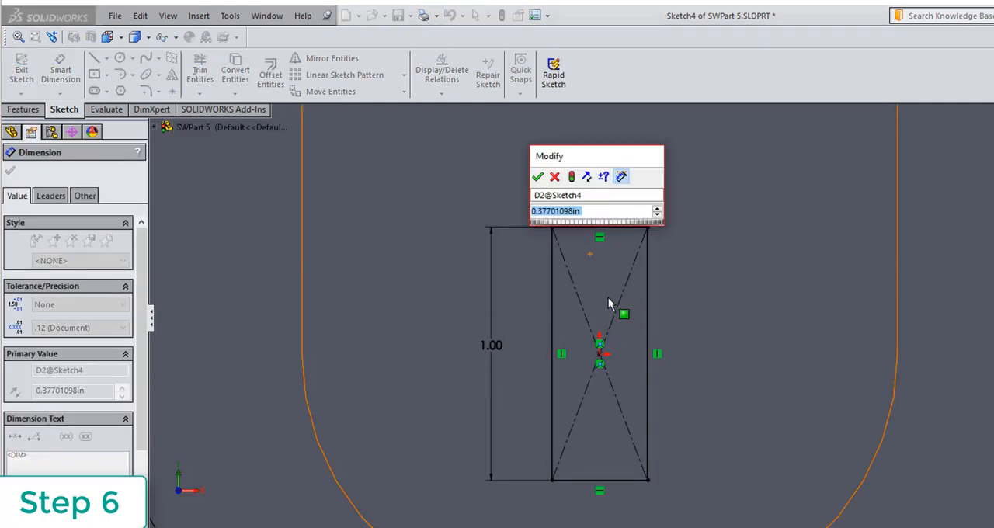
{"action": "type", "text": ".350"}
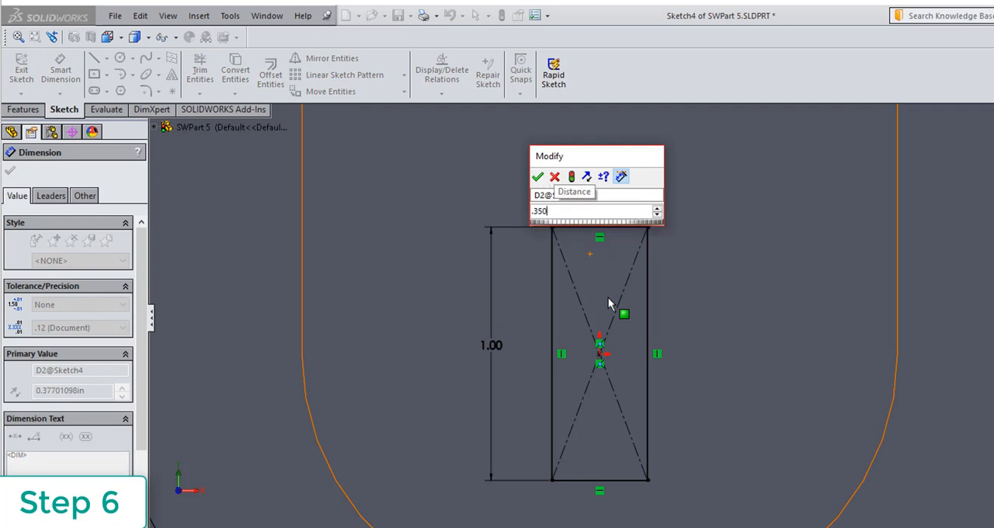
{"action": "key", "text": "Return"}
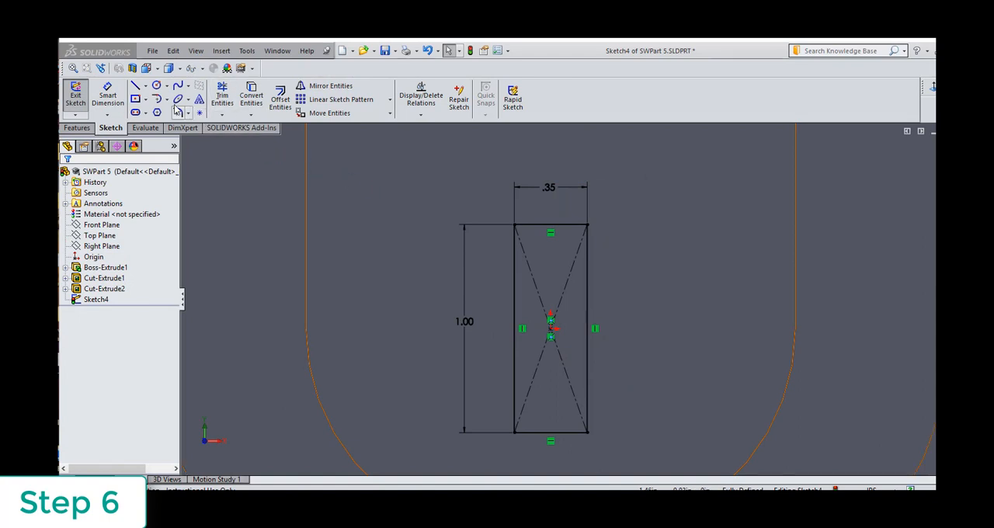
Draw a tangent arc outward from the upper to the lower corner on both vertical sides of the rectangle.
{"action": "left_click", "coordinate": [166, 100]}
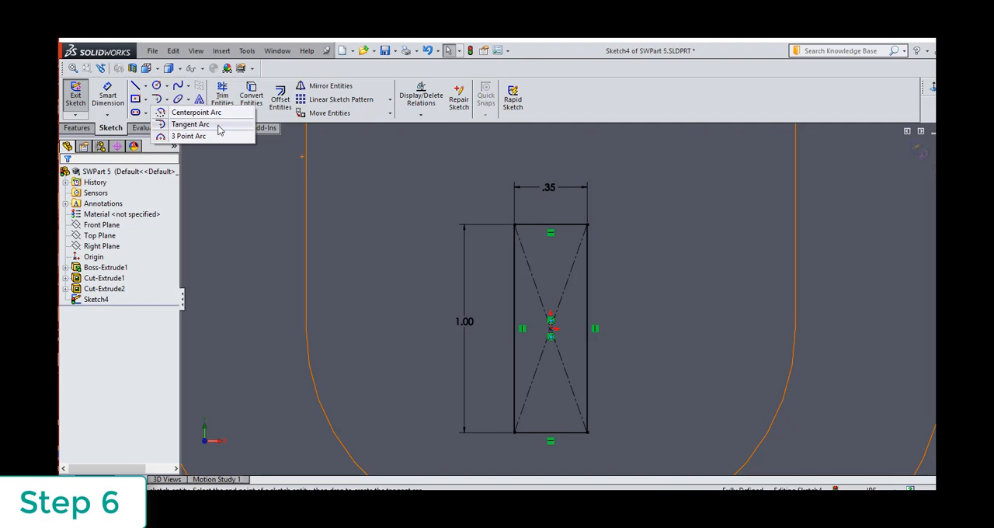
{"action": "left_click", "coordinate": [191, 124]}
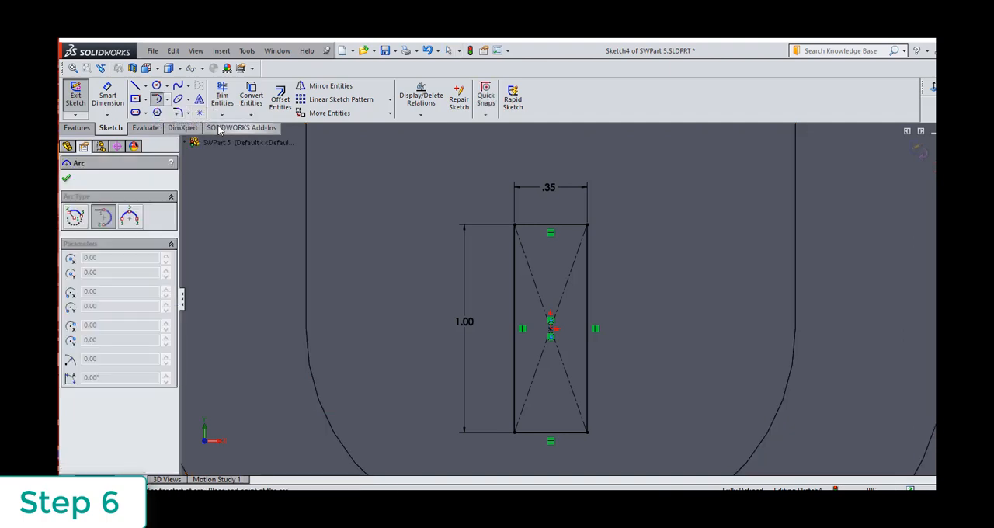
{"action": "left_click", "coordinate": [588, 226]}
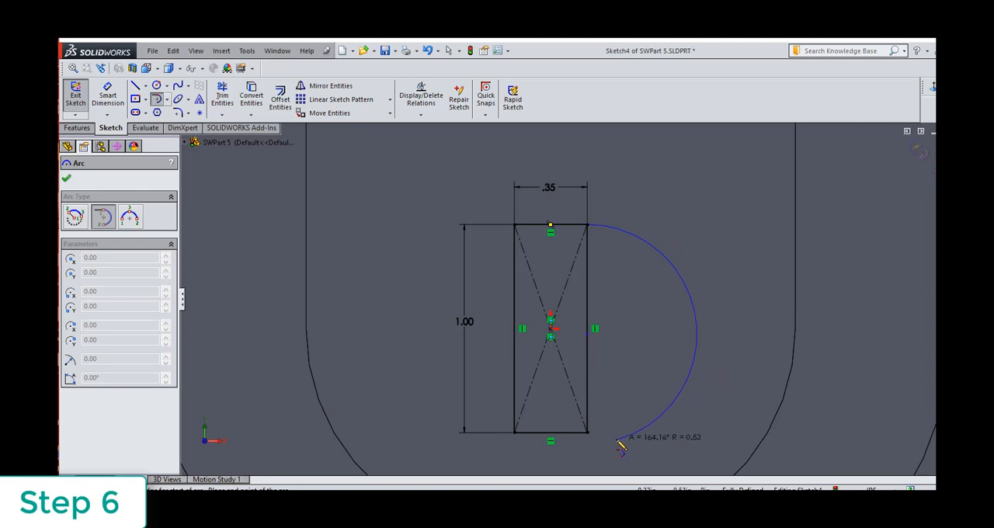
{"action": "left_click", "coordinate": [587, 433]}
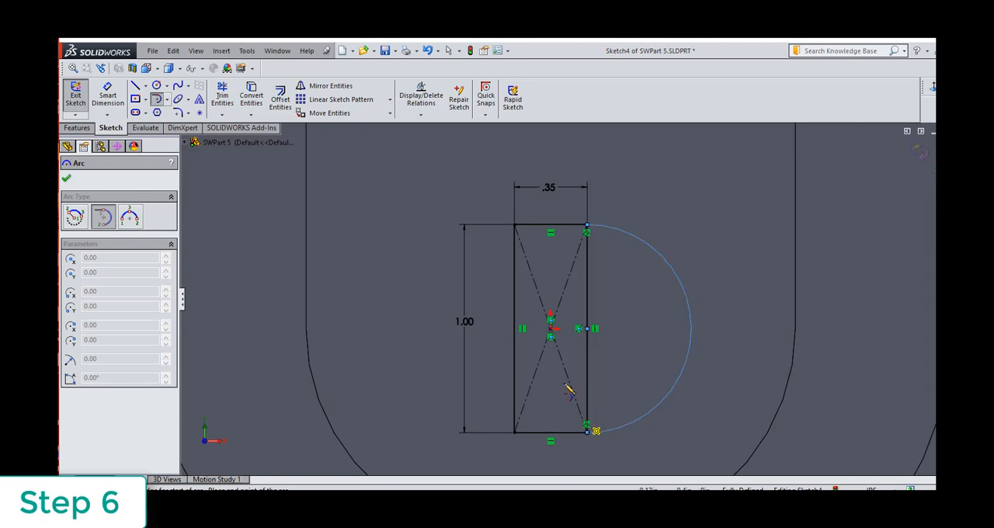
{"action": "left_click", "coordinate": [514, 226]}
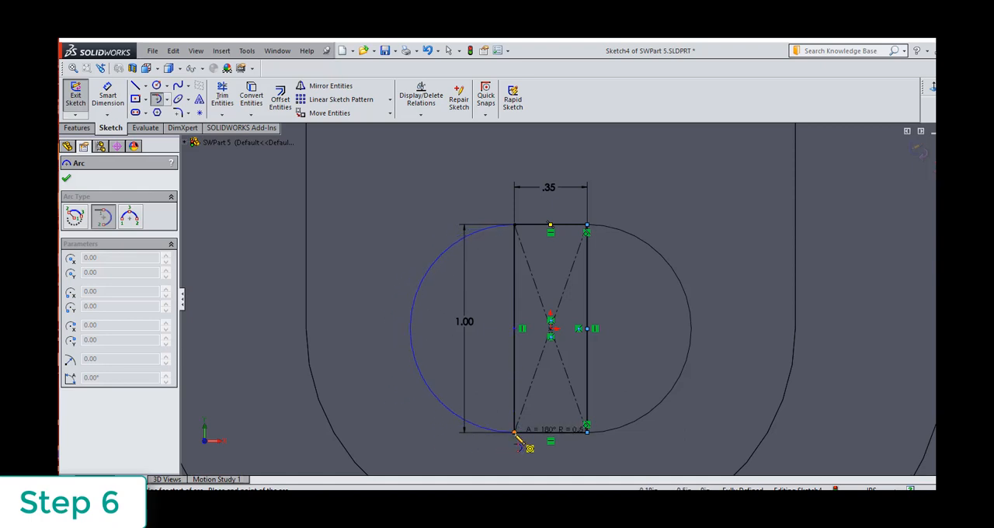
{"action": "left_click", "coordinate": [514, 432]}
{"action": "left_click", "coordinate": [66, 179]}
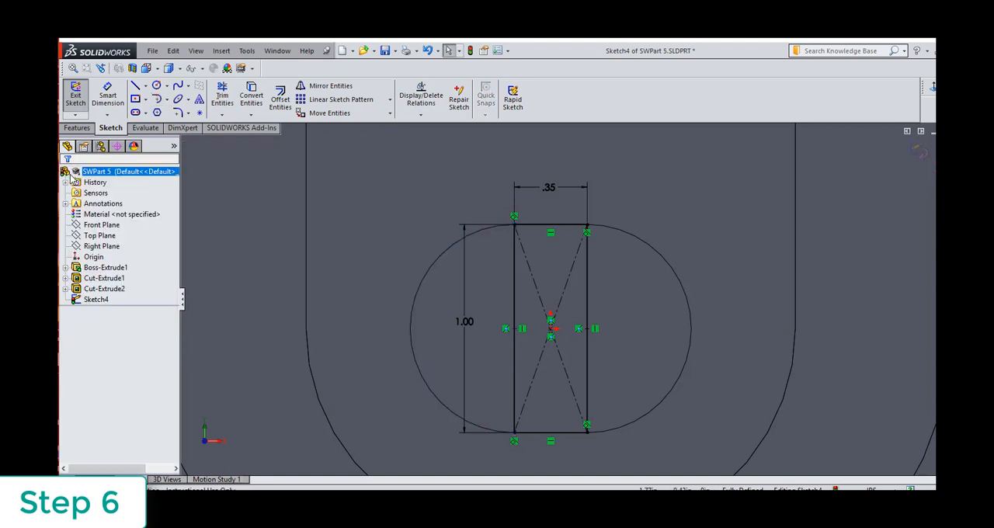
Delete the rectangle's two vertical sides, leaving an obround outline closed by the arcs.
{"action": "left_click", "coordinate": [512, 301]}
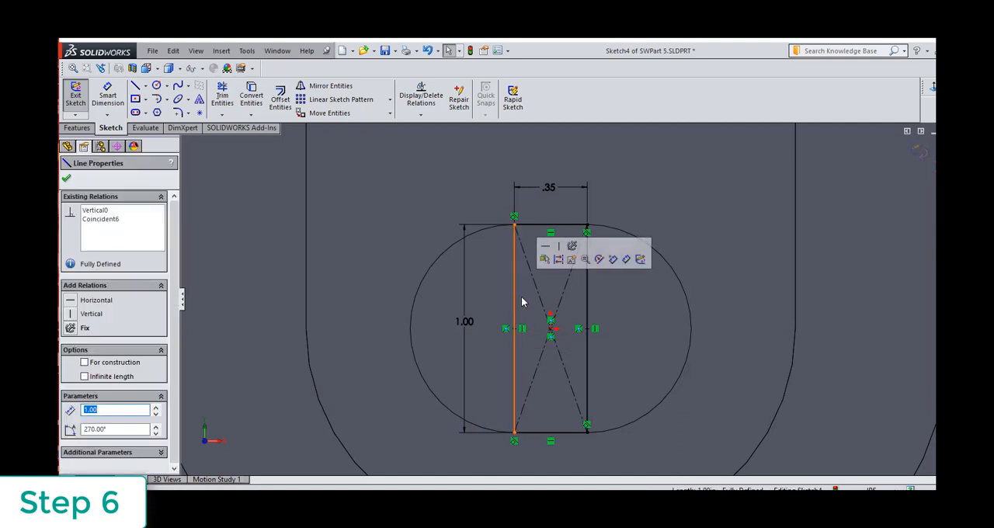
{"action": "key", "text": "Delete"}
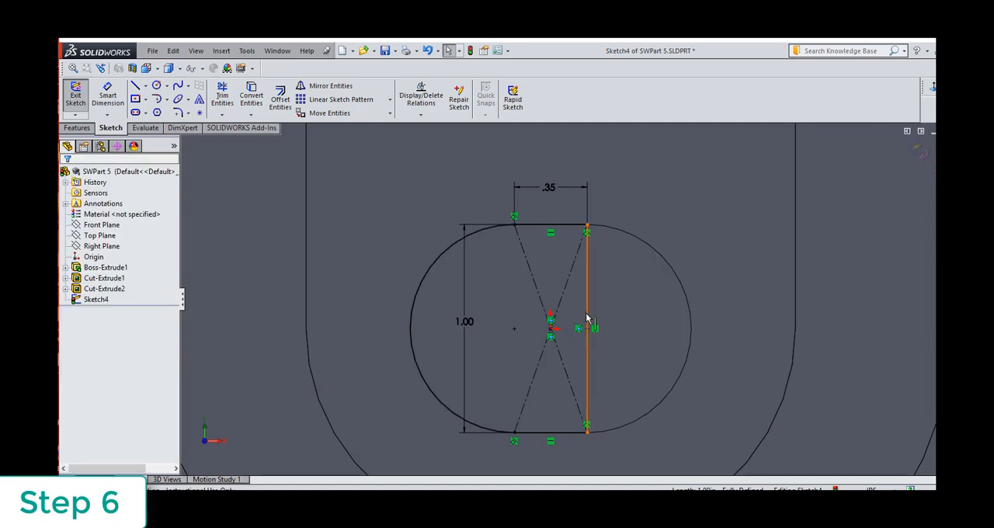
{"action": "left_click", "coordinate": [587, 319]}
{"action": "key", "text": "Delete"}
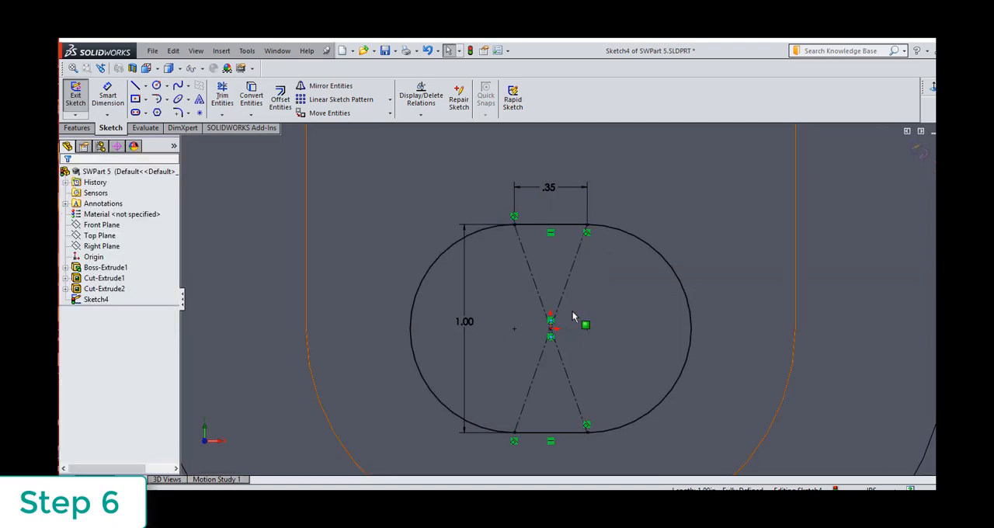
Extrude the obround sketch as a blind boss 0.50 in high from the pocket floor, merged with the part.
{"action": "scroll", "coordinate": [574, 311], "scroll_direction": "down", "scroll_amount": 1}
{"action": "scroll", "coordinate": [575, 311], "scroll_direction": "up", "scroll_amount": 3}
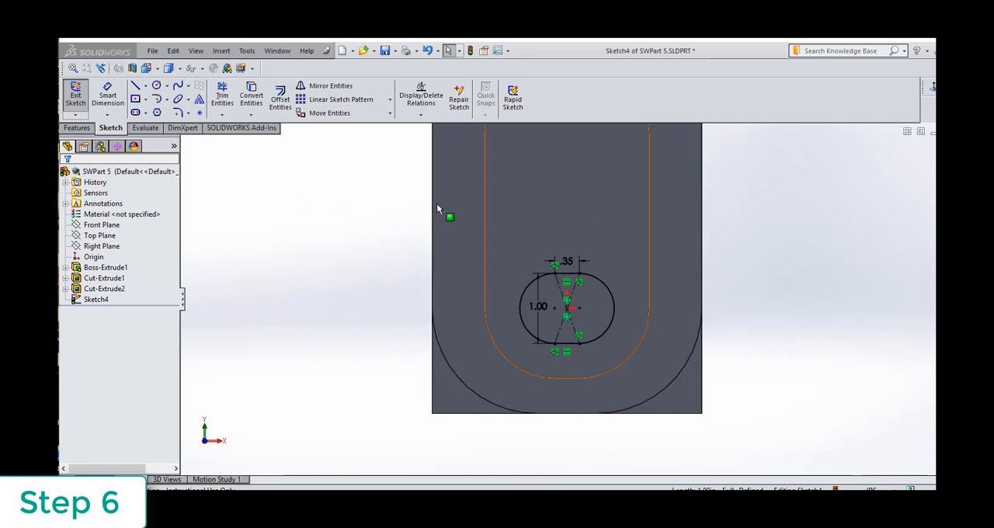
{"action": "left_click", "coordinate": [76, 129]}
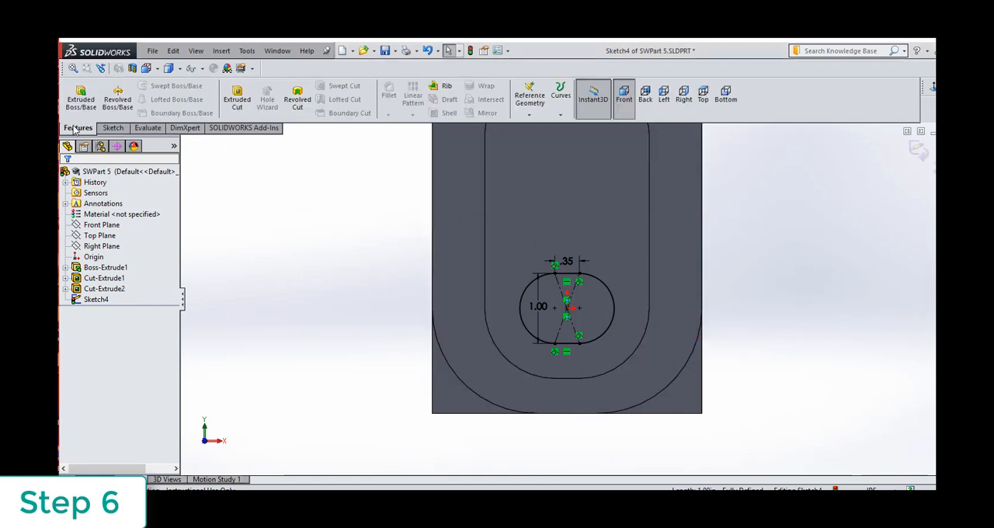
{"action": "left_click", "coordinate": [80, 98]}
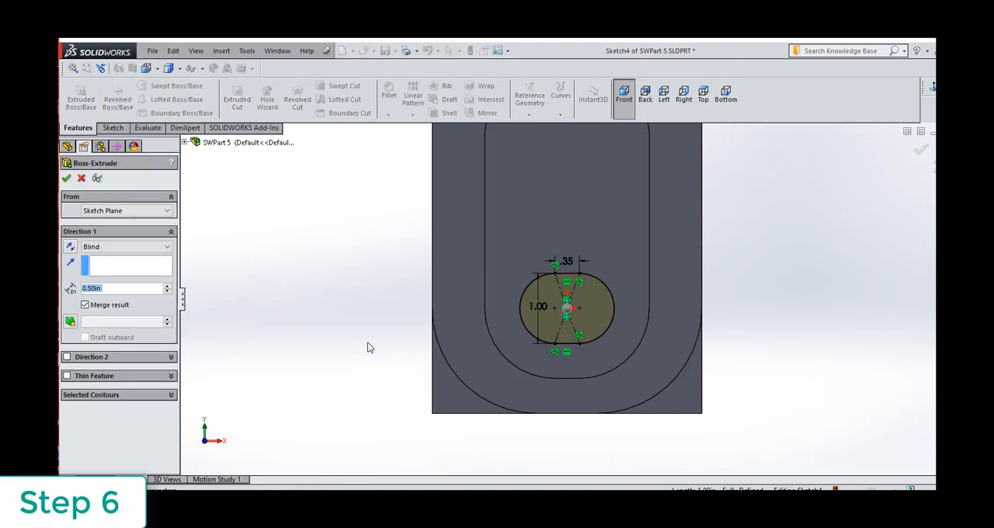
{"action": "middle_click_drag", "start_coordinate": [366, 344], "coordinate": [334, 411]}
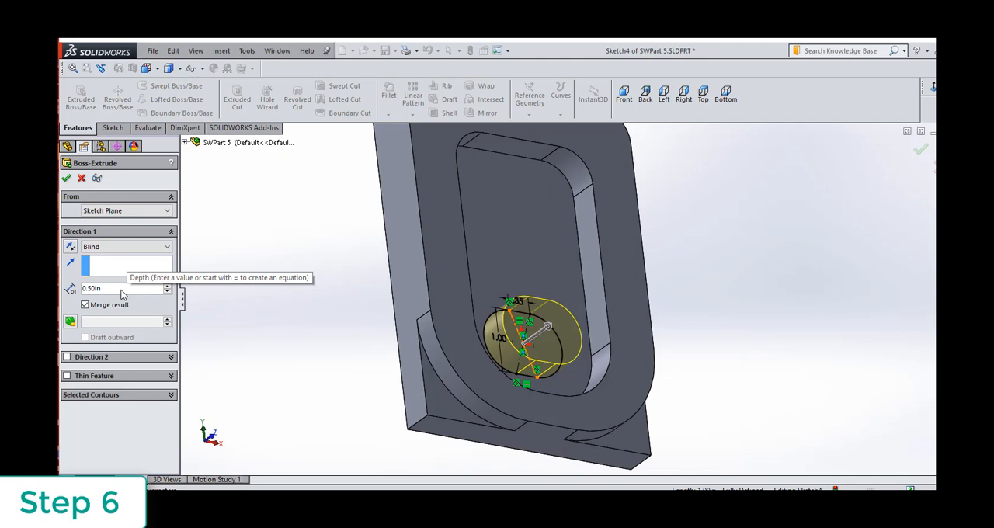
{"action": "left_click", "coordinate": [68, 180]}
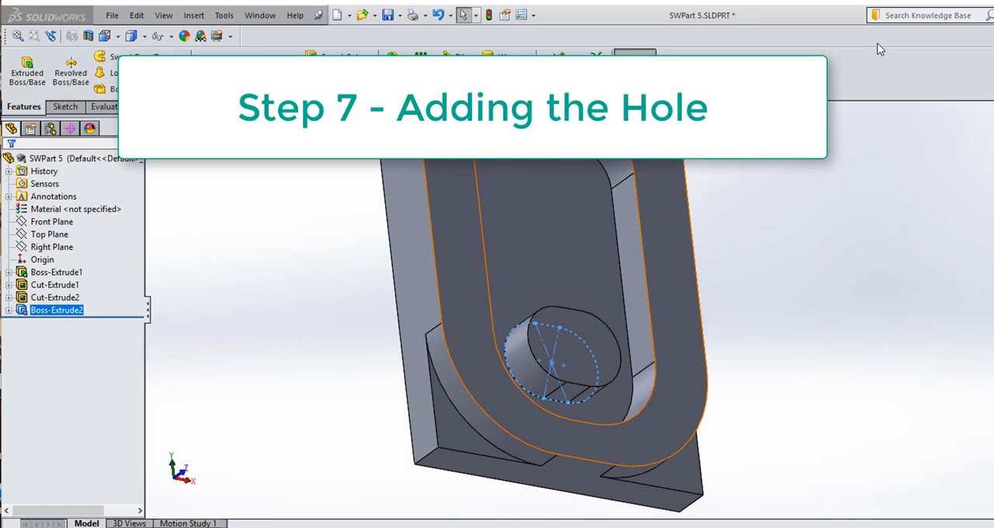
Start an Extruded Cut sketch on the obround boss's front face and draw a circle of about 0.24 in radius centred on the origin.
{"action": "left_click", "coordinate": [671, 67]}
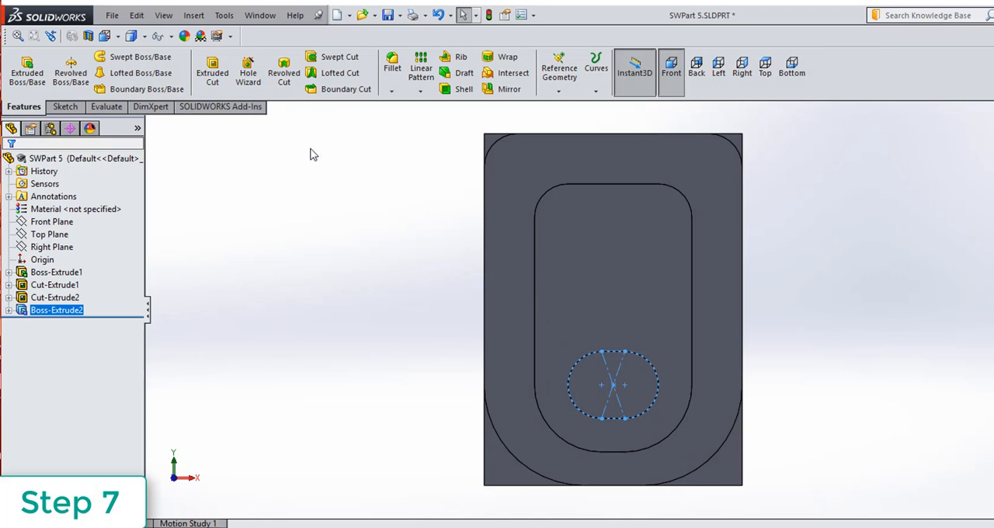
{"action": "left_click", "coordinate": [211, 78]}
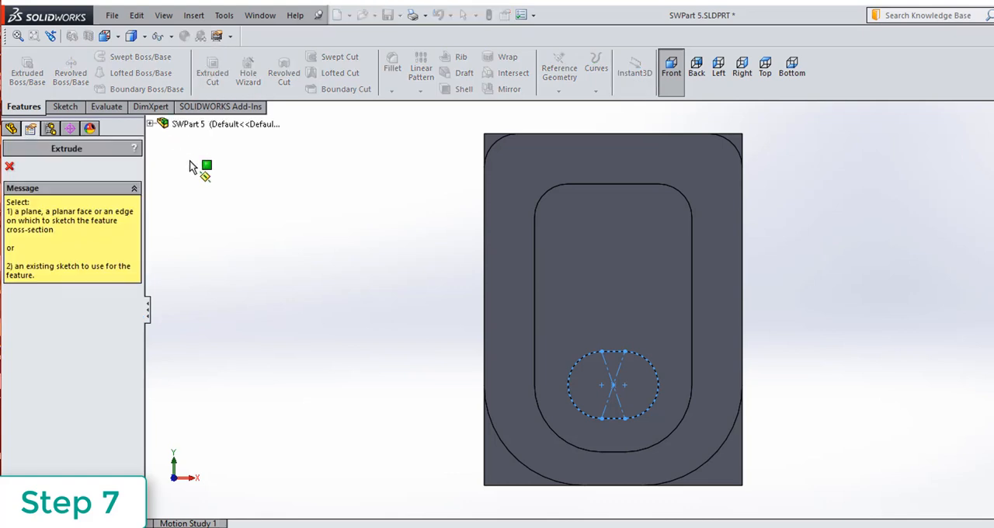
{"action": "left_click", "coordinate": [609, 390]}
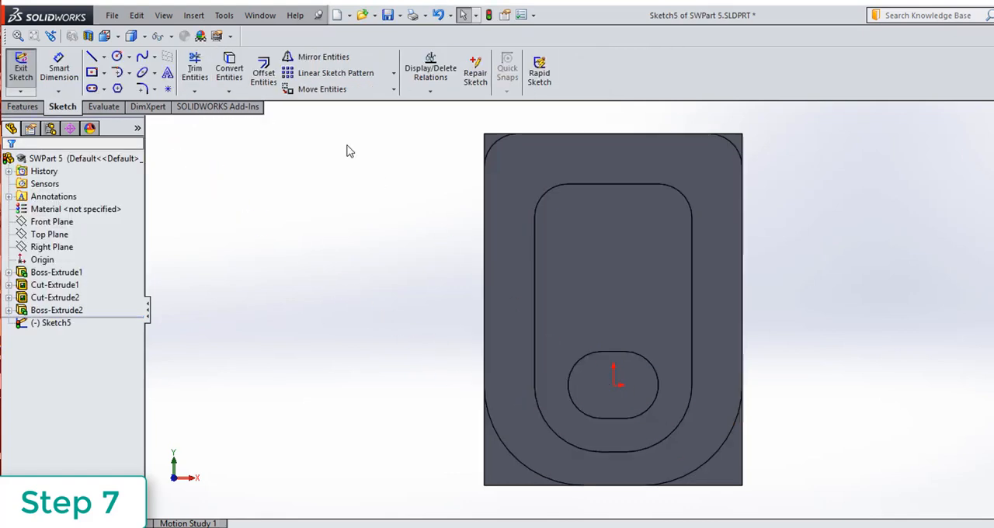
{"action": "left_click", "coordinate": [119, 58]}
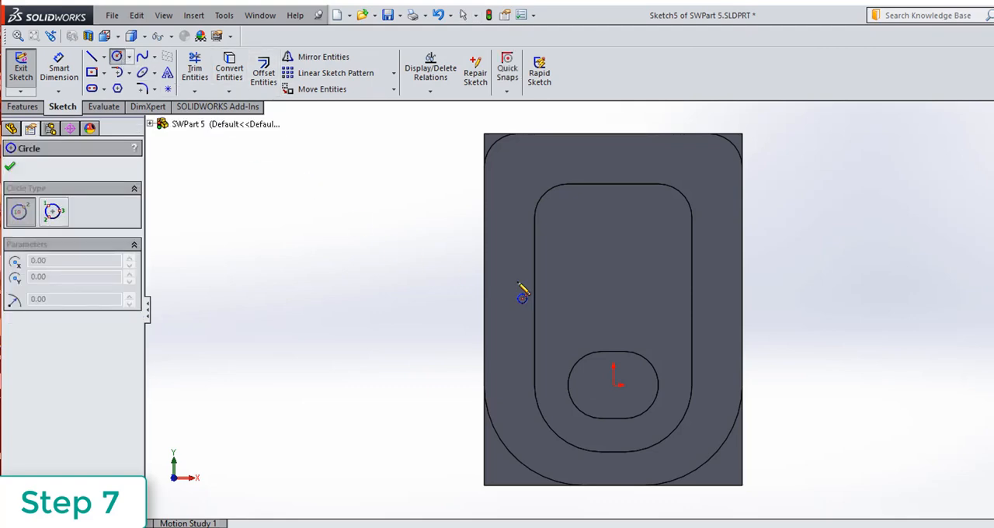
{"action": "left_click", "coordinate": [614, 384]}
{"action": "left_click", "coordinate": [619, 401]}
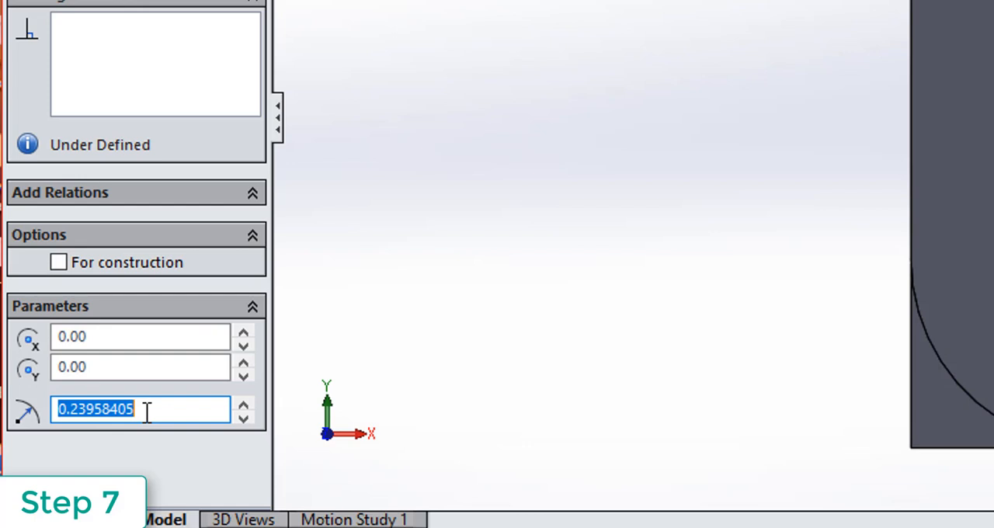
Set the circle's radius to half of 3/8 in, 0.1875 in, and finish the sketch.
{"action": "type", "text": "3/"}
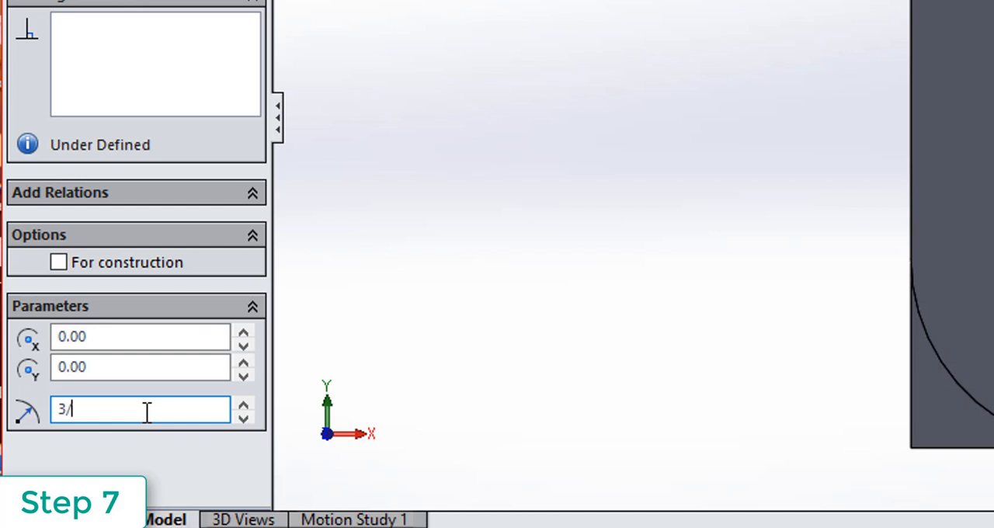
{"action": "type", "text": "8"}
{"action": "key", "text": "Return"}
{"action": "type", "text": "/2"}
{"action": "key", "text": "Return"}
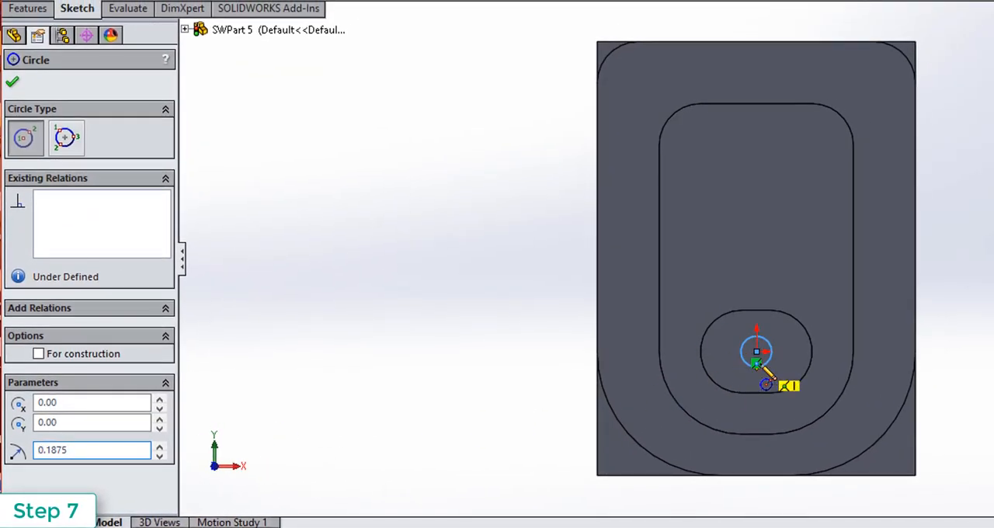
{"action": "left_click", "coordinate": [13, 83]}
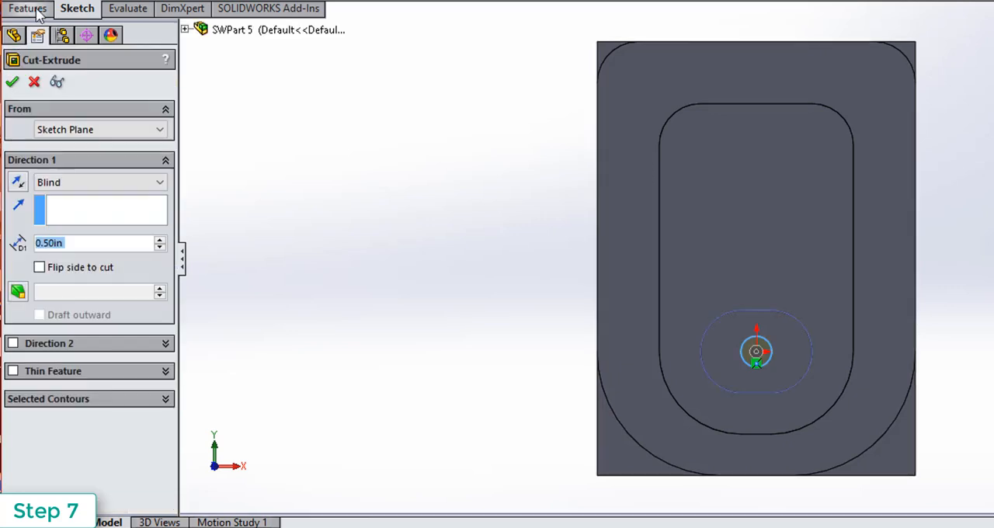
Cut the circle Through All from the obround boss's front face to make the through hole.
{"action": "left_click", "coordinate": [38, 13]}
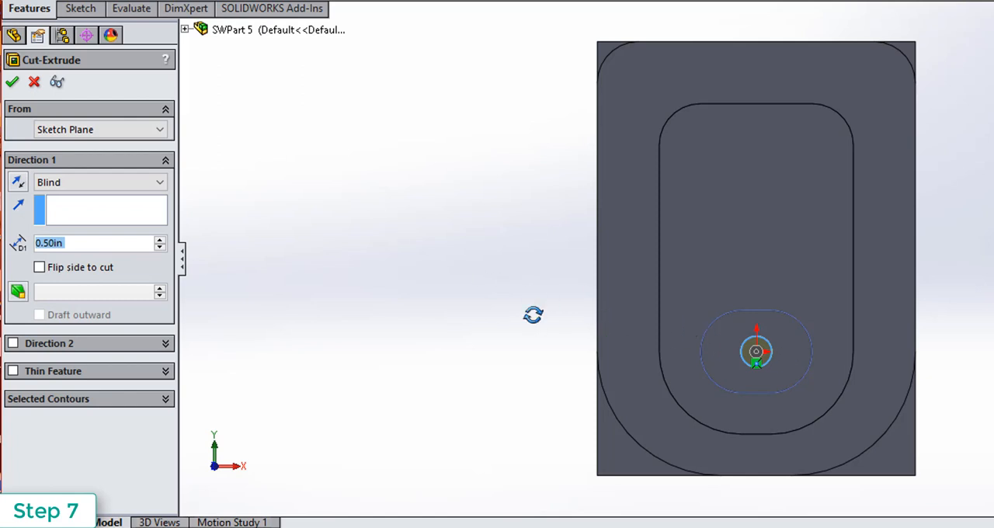
{"action": "middle_click_drag", "start_coordinate": [532, 315], "coordinate": [554, 222]}
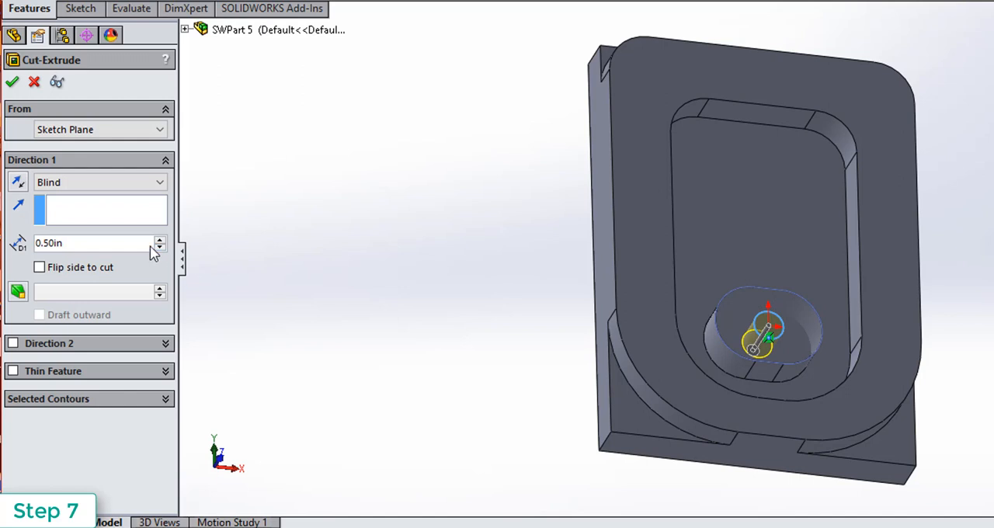
{"action": "left_click", "coordinate": [86, 186]}
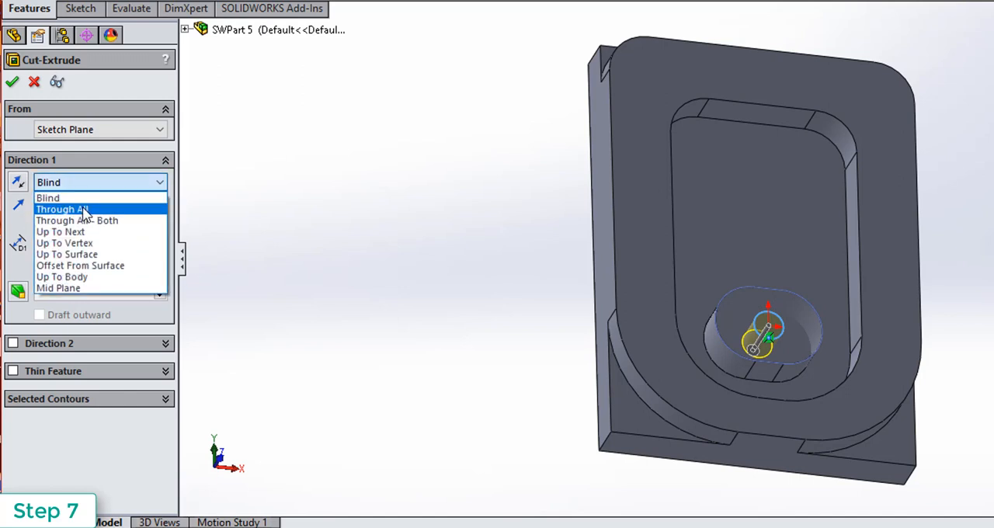
{"action": "left_click", "coordinate": [84, 209]}
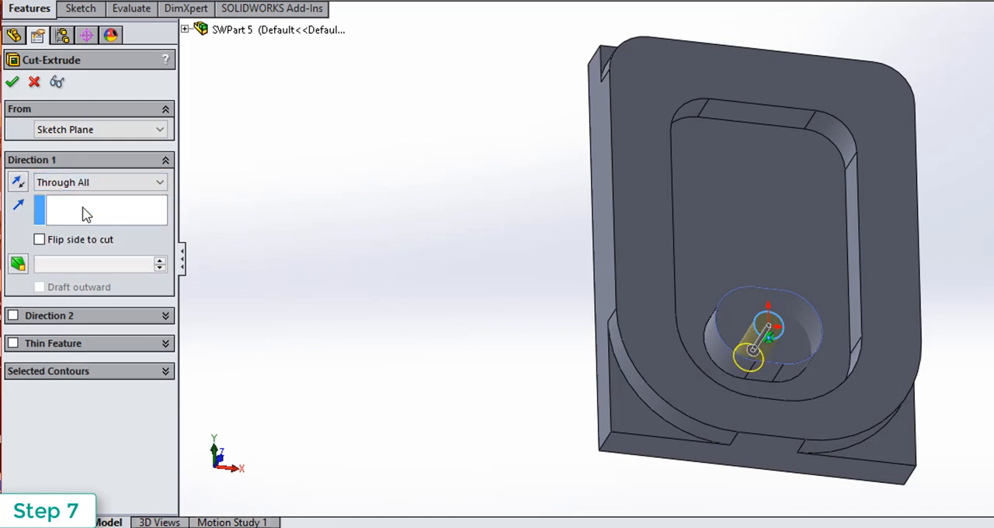
{"action": "left_click", "coordinate": [14, 82]}
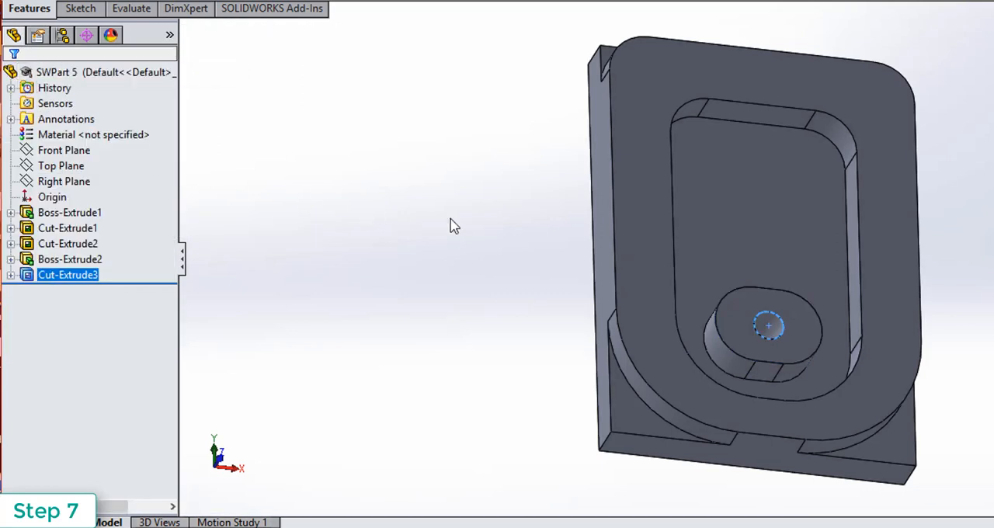
{"action": "middle_click_drag", "start_coordinate": [454, 226], "coordinate": [510, 195]}
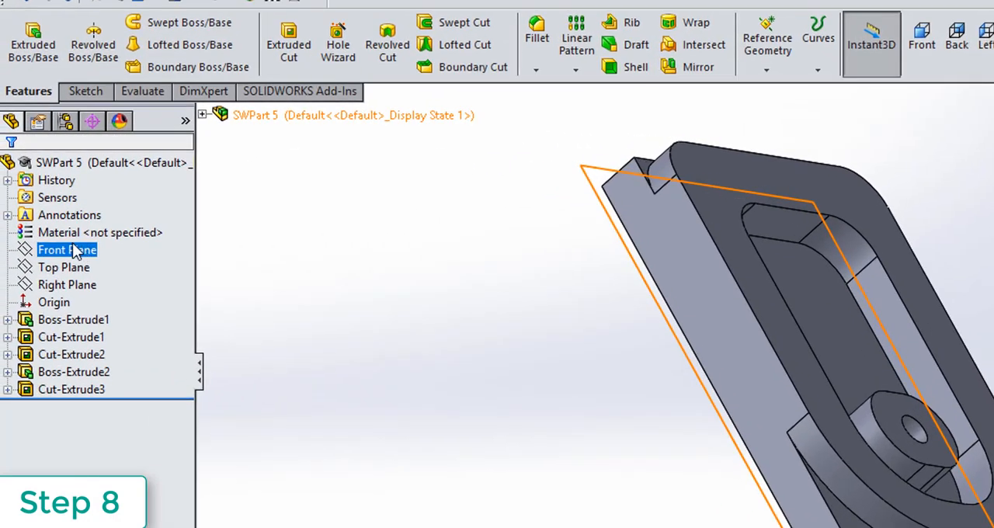
Assign the 2024 Alloy material from the Aluminium Alloys category to the part.
{"action": "left_click", "coordinate": [16, 203]}
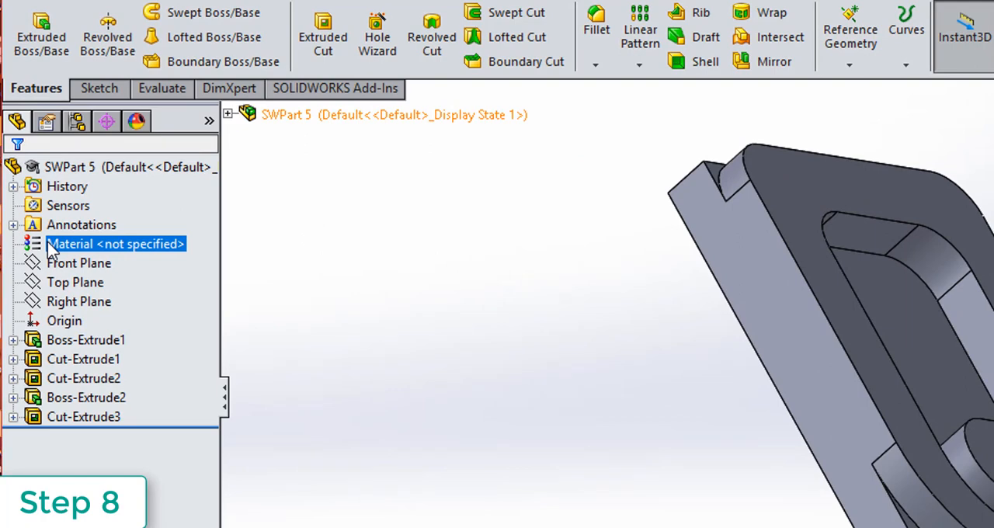
{"action": "right_click", "coordinate": [50, 247]}
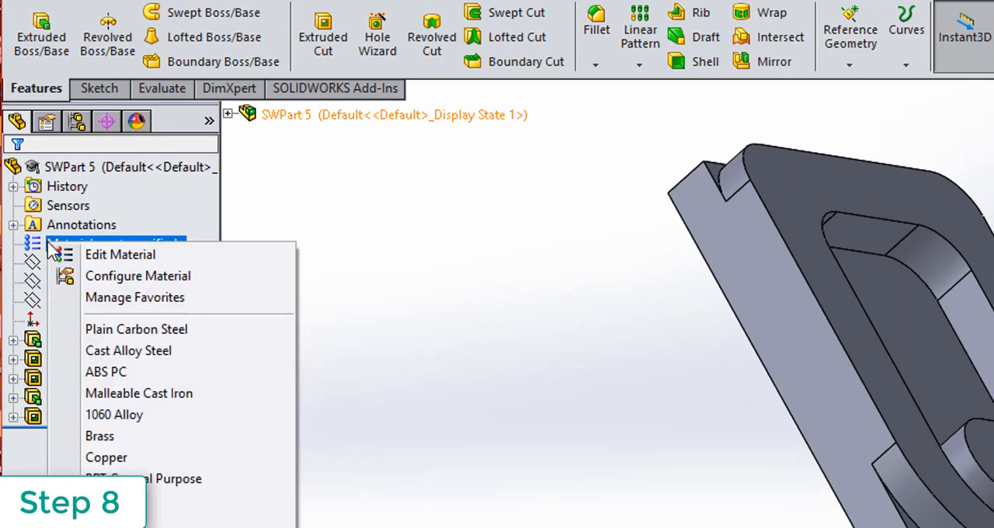
{"action": "left_click", "coordinate": [122, 258]}
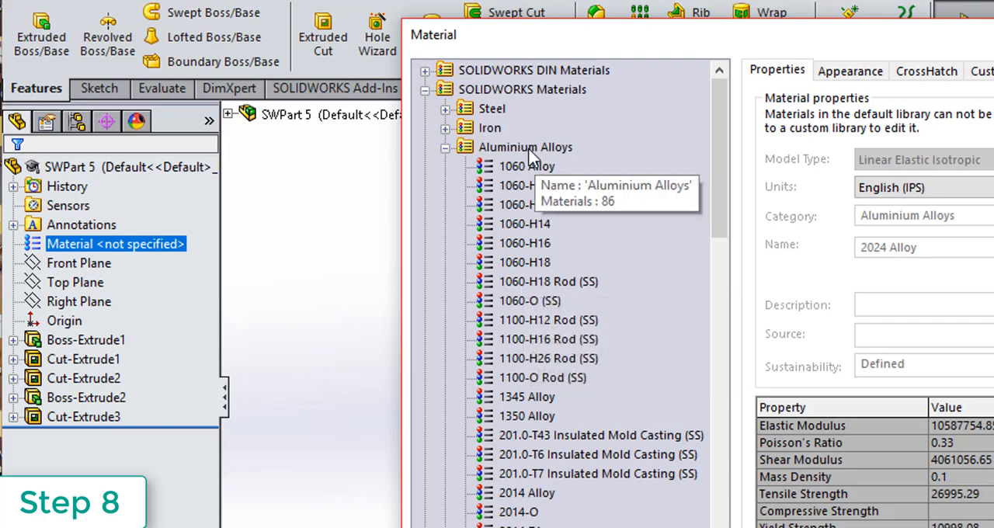
{"action": "scroll", "coordinate": [561, 342], "scroll_direction": "down", "scroll_amount": 4}
{"action": "left_click", "coordinate": [526, 360]}
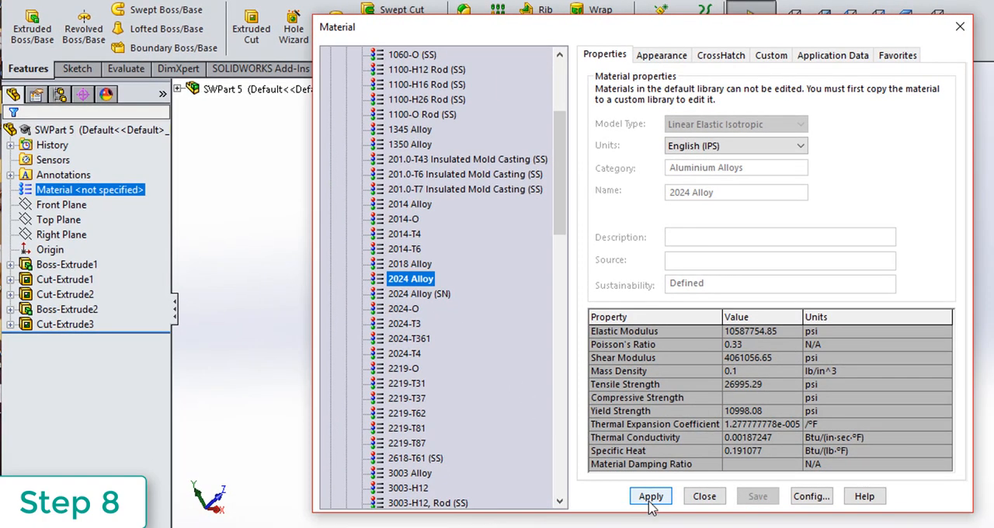
{"action": "left_click", "coordinate": [650, 498]}
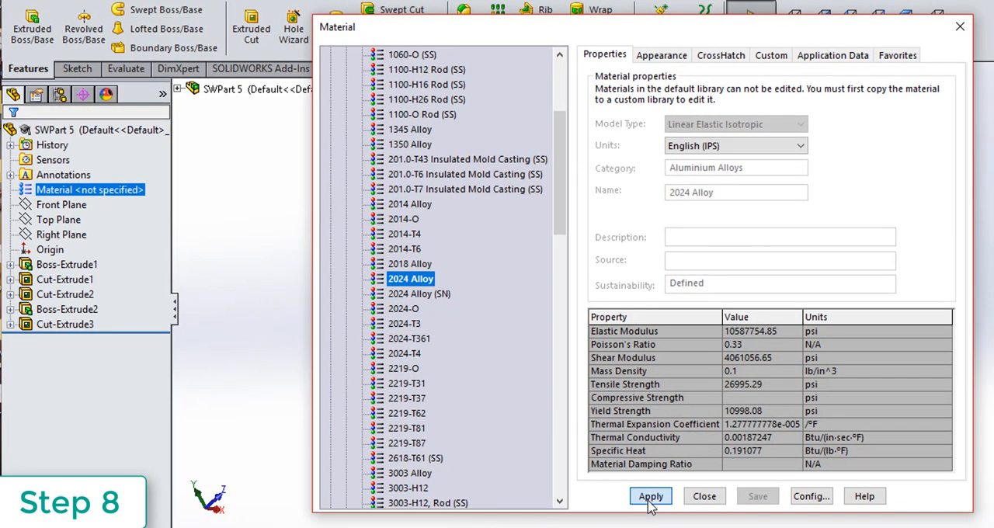
{"action": "left_click", "coordinate": [703, 499]}
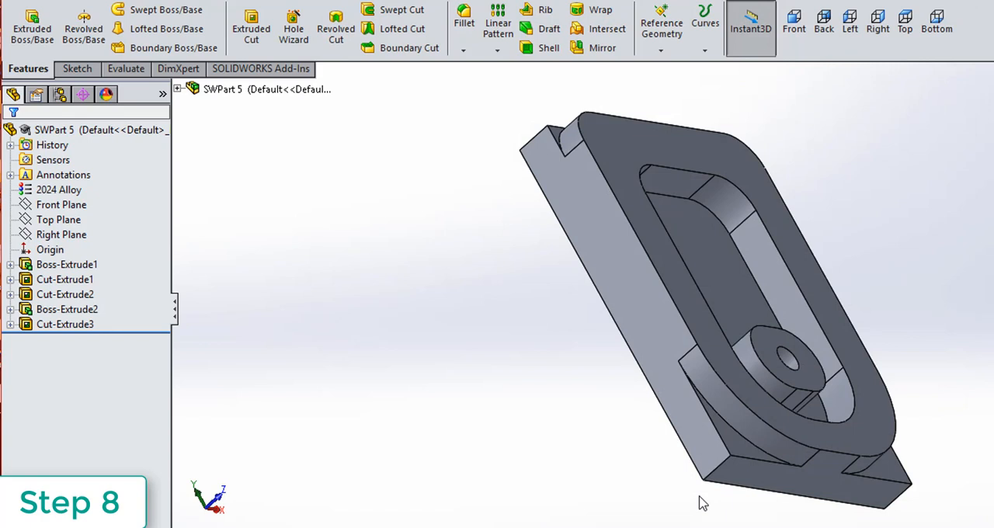